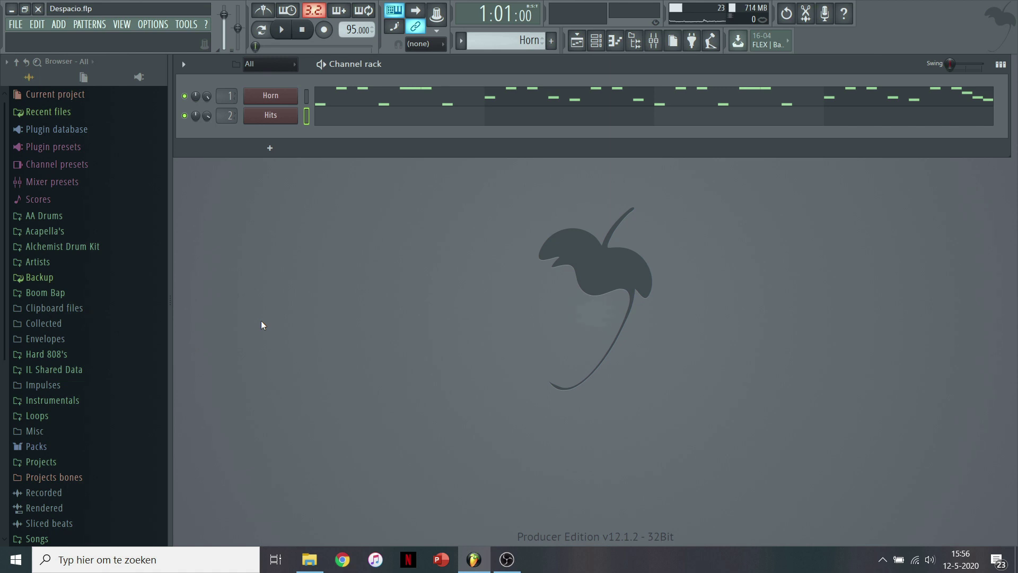
Step: Open the Horn channel's notes in the piano roll and play back the Horn and Horn High melodies
{"action": "key", "text": "F7"}
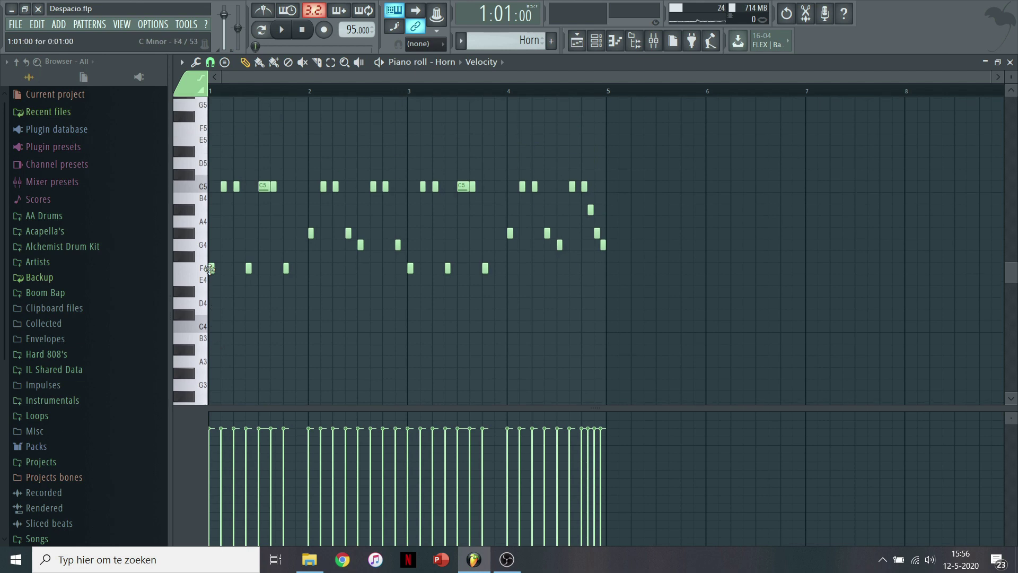
{"action": "key", "text": "space"}
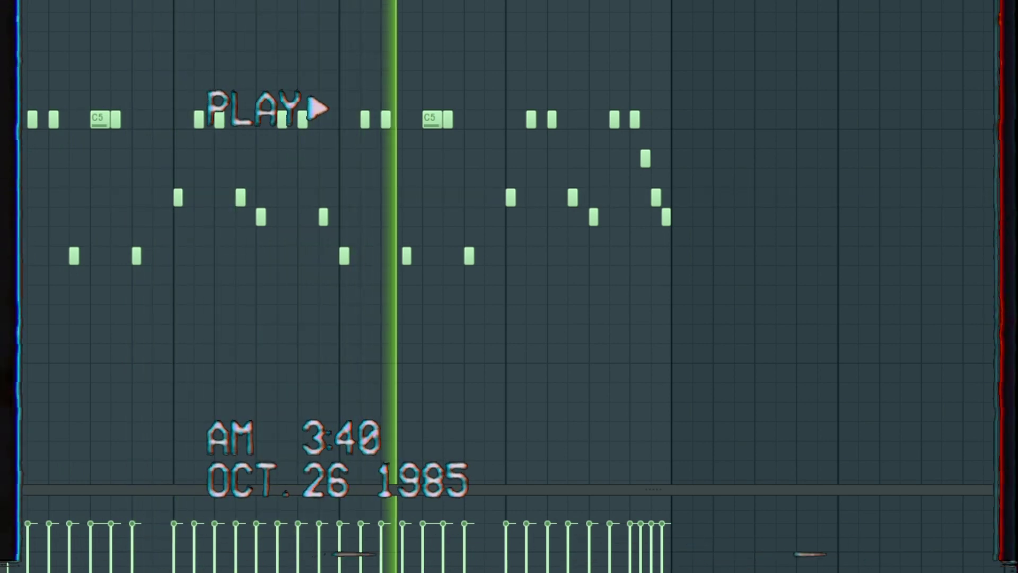
{"action": "key", "text": "space"}
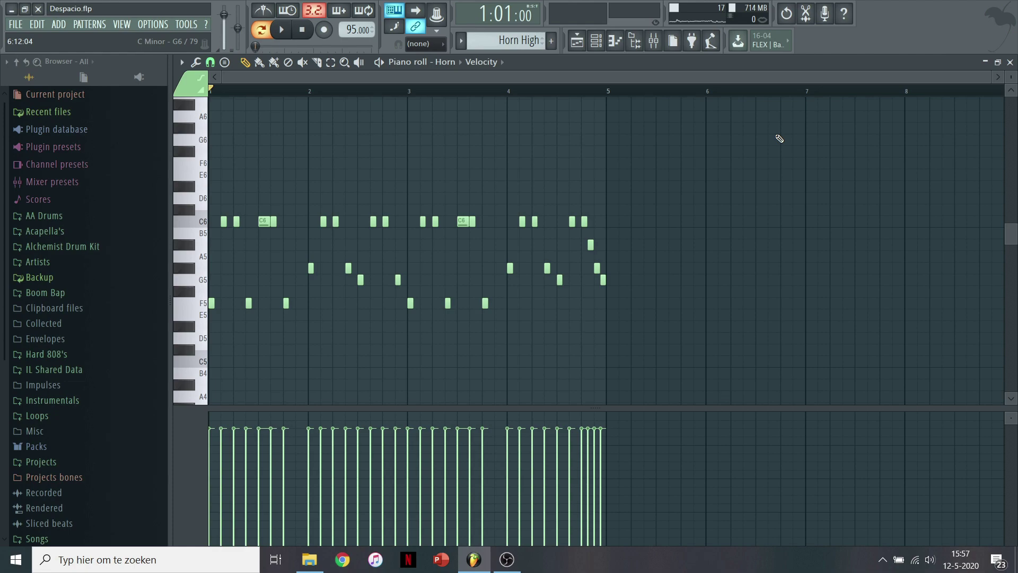
{"action": "key", "text": "space"}
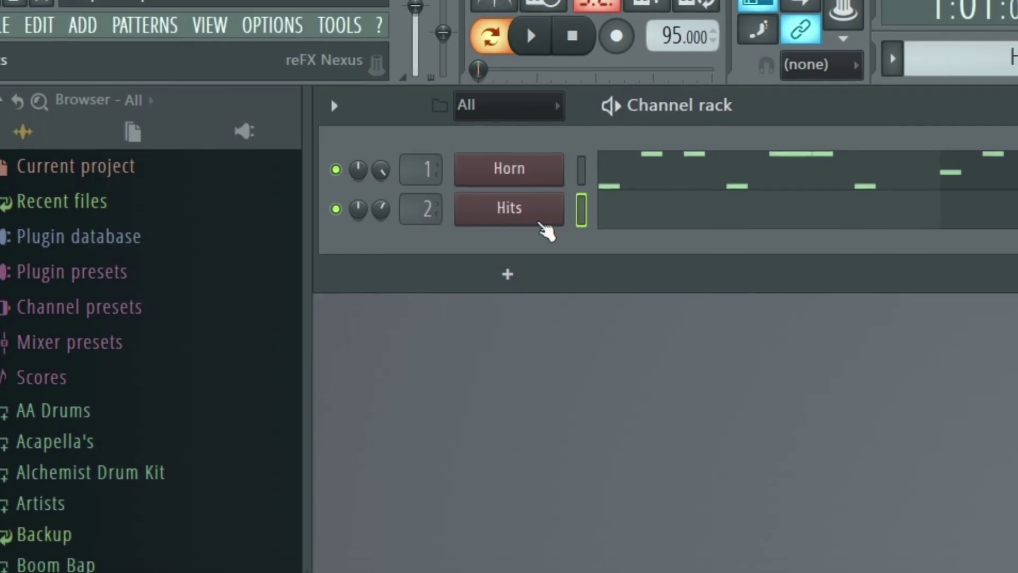
Step: Add a two-beat F4 note at the start of bar 1 on the Hits channel and play it back
{"action": "left_click", "coordinate": [270, 115]}
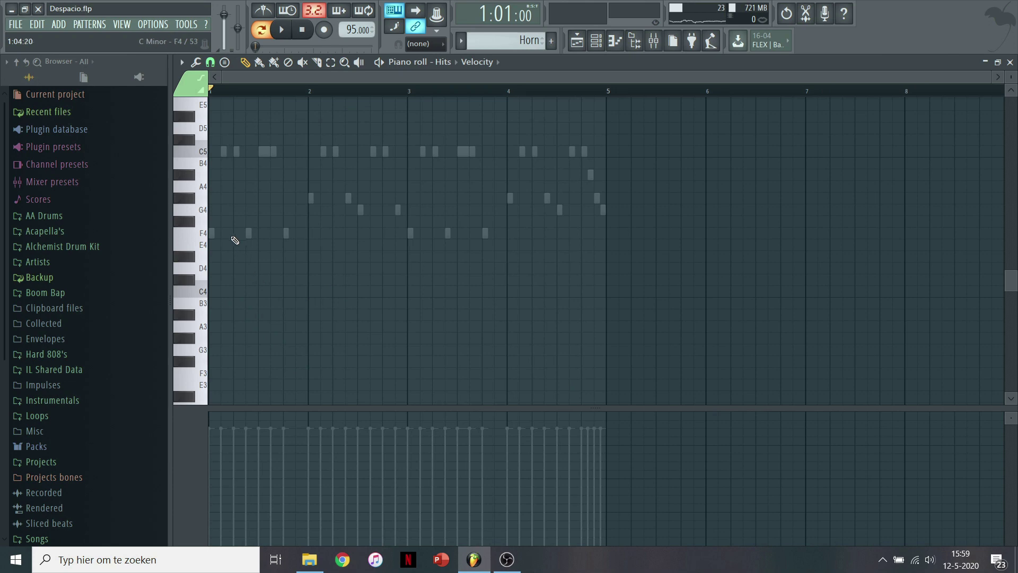
{"action": "left_click", "coordinate": [233, 236]}
{"action": "key", "text": "space"}
{"action": "key", "text": "space"}
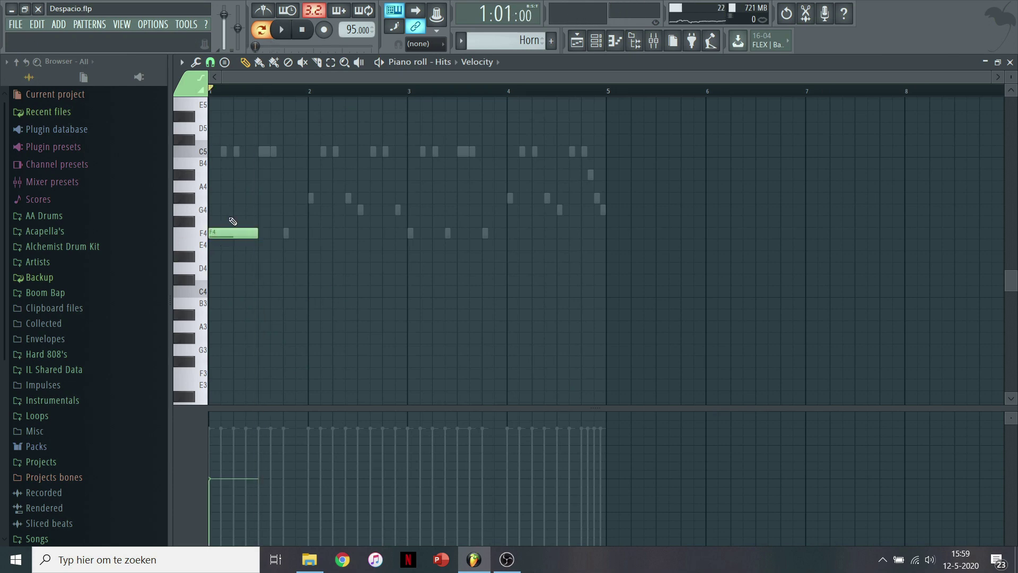
Step: Try the Hits note an octave lower and an octave higher, and play it back for comparison
{"action": "key", "text": "ctrl+Down"}
{"action": "key", "text": "space"}
{"action": "key", "text": "space"}
{"action": "key", "text": "ctrl+Up"}
{"action": "key", "text": "ctrl+Up"}
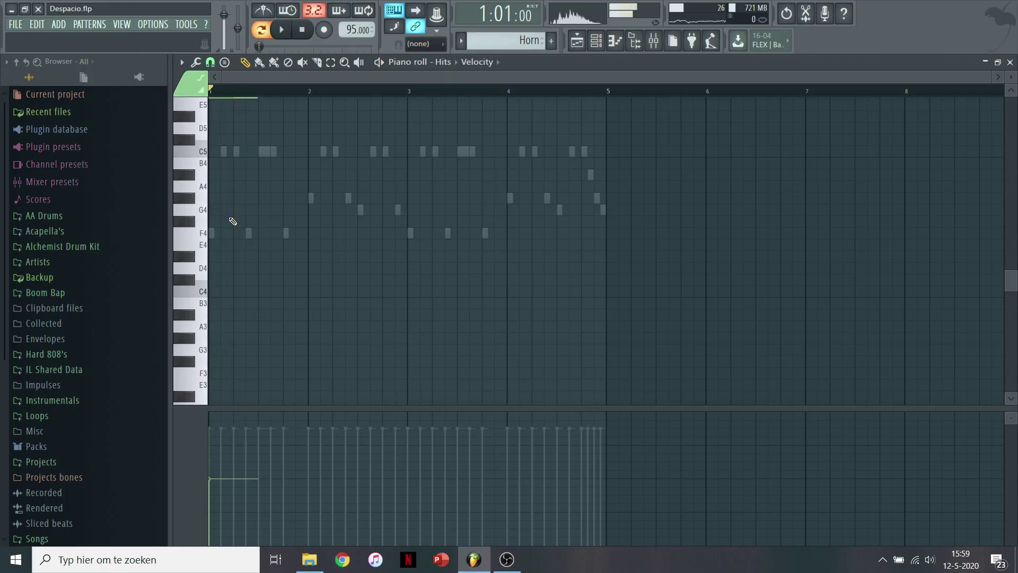
{"action": "key", "text": "ctrl+space"}
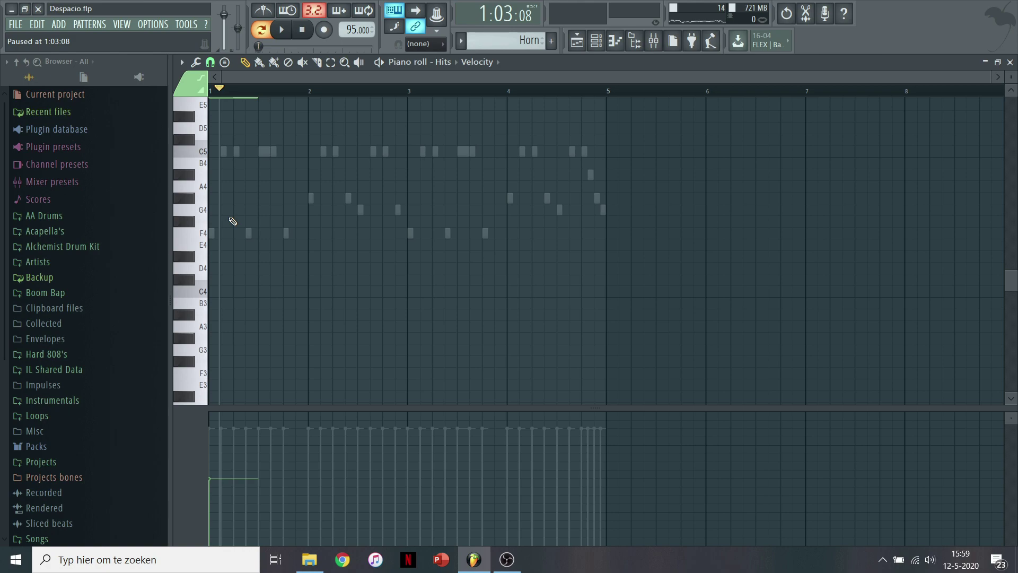
{"action": "left_click", "coordinate": [232, 221]}
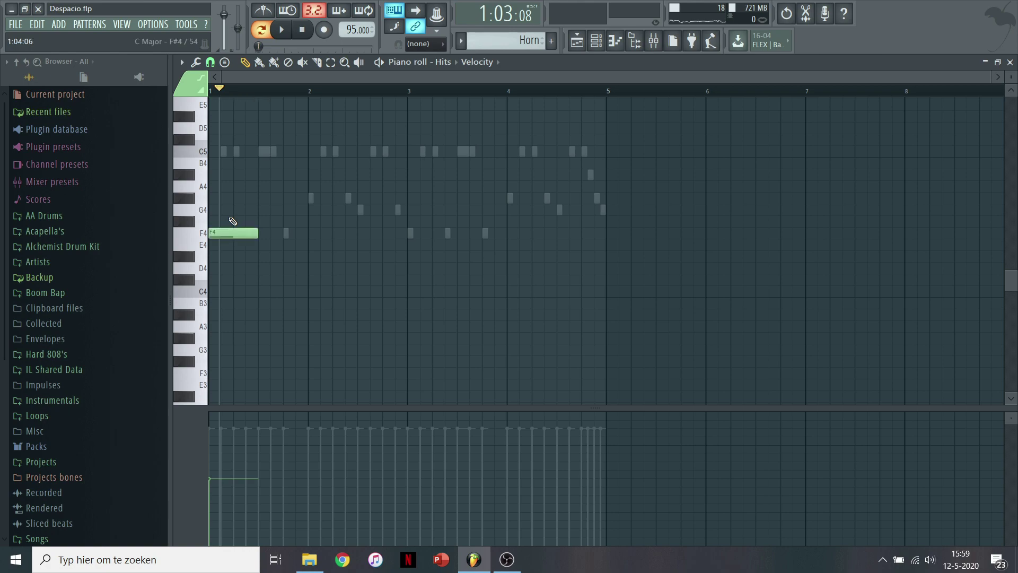
{"action": "key", "text": "space"}
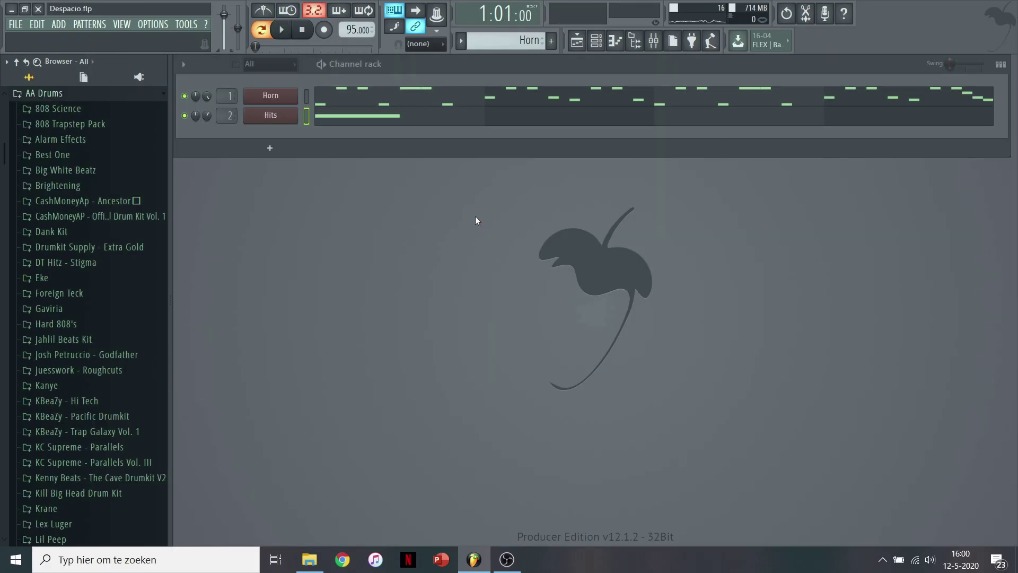
Step: Load the OZ-Kick (InYaFace) sample from the StepBrothers kit as a new channel and rename it Kicks
{"action": "scroll", "coordinate": [99, 291], "scroll_direction": "down", "scroll_amount": 2}
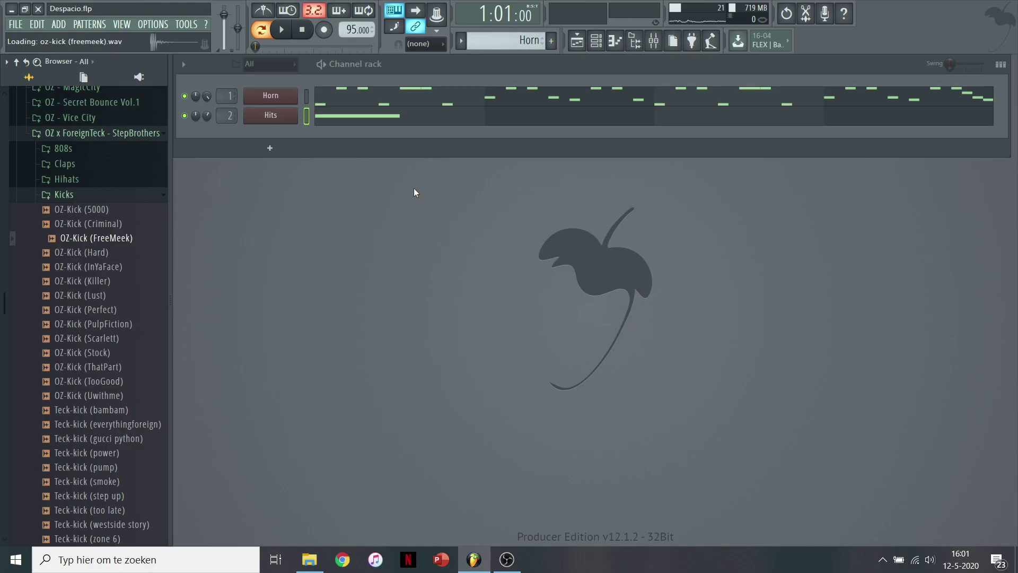
{"action": "key", "text": "Down"}
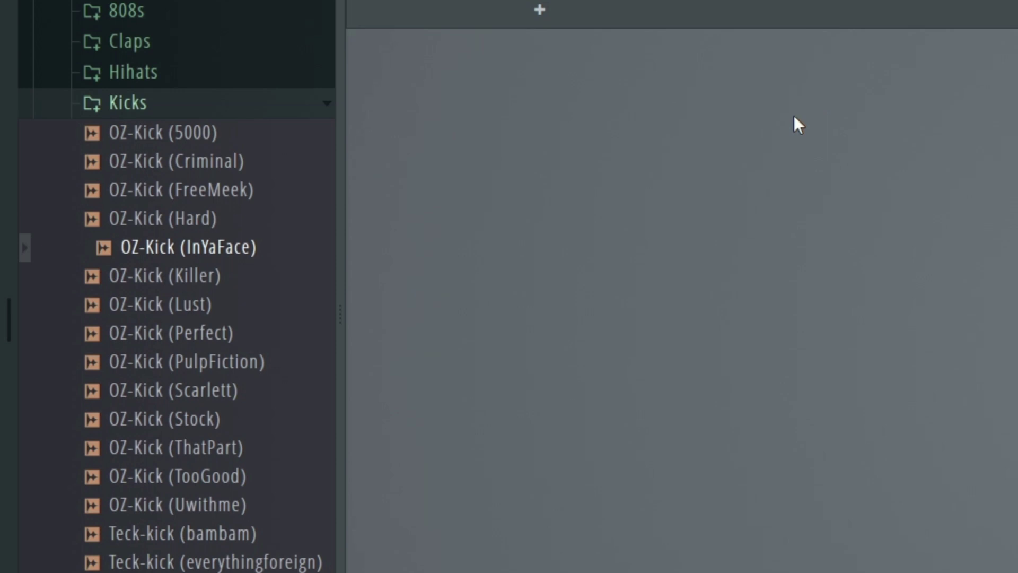
{"action": "left_click_drag", "start_coordinate": [226, 249], "coordinate": [233, 271]}
{"action": "right_click", "coordinate": [233, 271]}
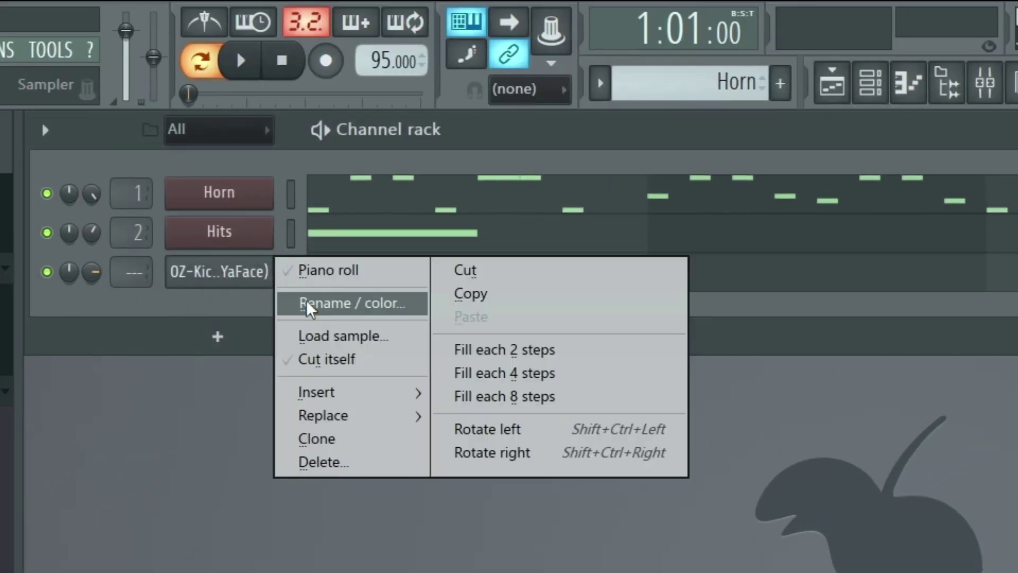
{"action": "left_click", "coordinate": [296, 304]}
{"action": "type", "text": "Kicks"}
{"action": "key", "text": "Return"}
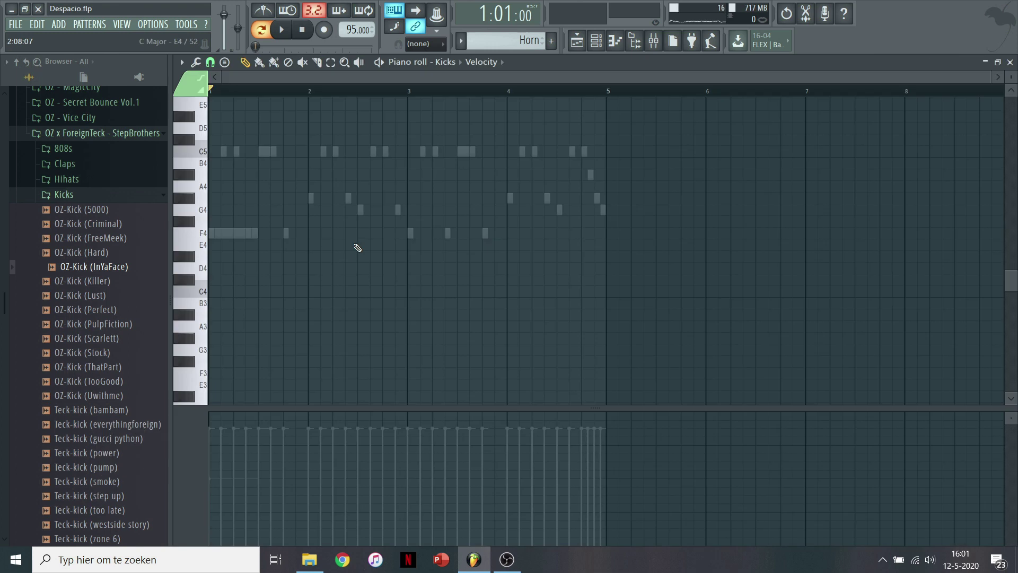
Step: Place a one-beat C5 note at the start of the Kicks pattern and repeat it on every beat through four bars
{"action": "scroll", "coordinate": [226, 175], "scroll_direction": "up", "scroll_amount": 3}
{"action": "left_click", "coordinate": [228, 220]}
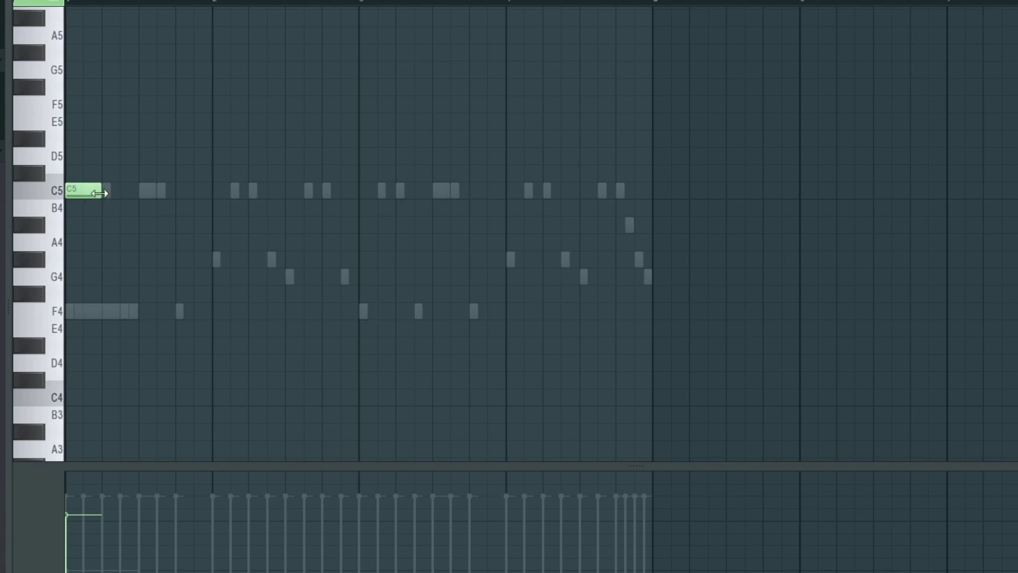
{"action": "scroll", "coordinate": [269, 220], "scroll_direction": "up", "scroll_amount": 2, "text": "ctrl"}
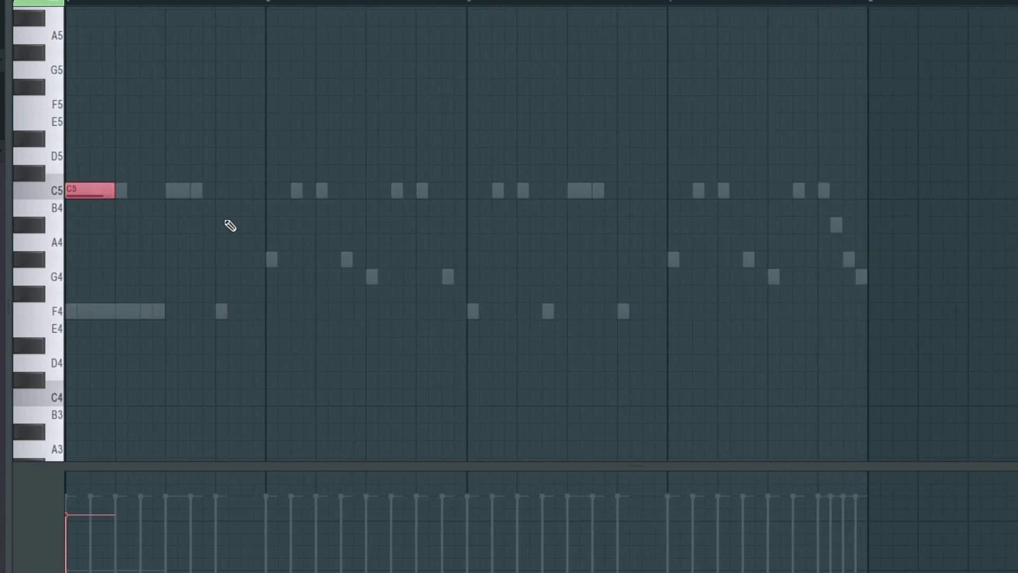
{"action": "key", "text": "ctrl+b"}
{"action": "key", "text": "ctrl+b"}
{"action": "key", "text": "ctrl+b"}
{"action": "key", "text": "ctrl+d"}
{"action": "key", "text": "ctrl+b"}
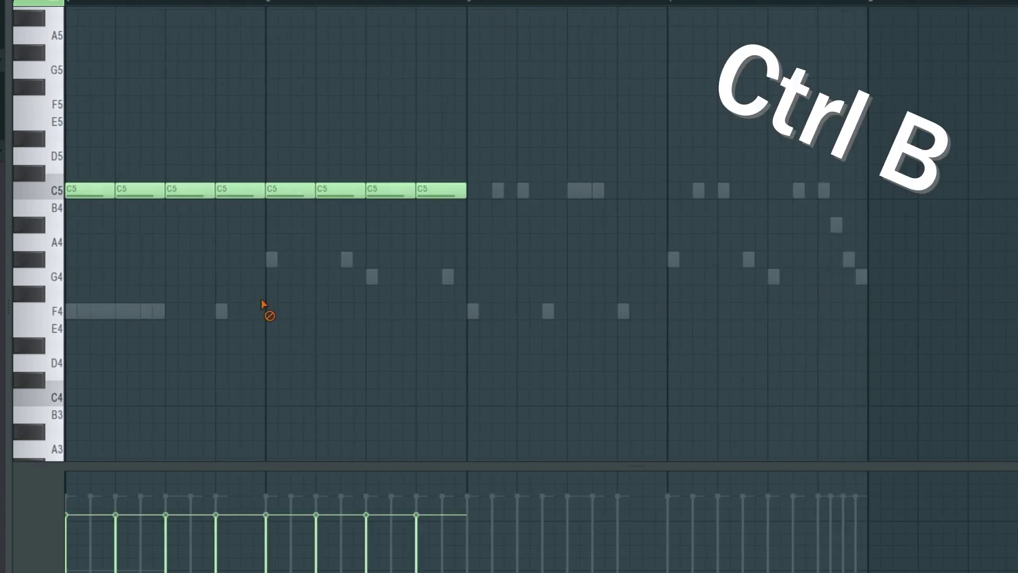
{"action": "key", "text": "ctrl+b"}
{"action": "scroll", "coordinate": [291, 209], "scroll_direction": "down", "scroll_amount": 2, "text": "ctrl"}
{"action": "key", "text": "ctrl+d"}
{"action": "key", "text": "space"}
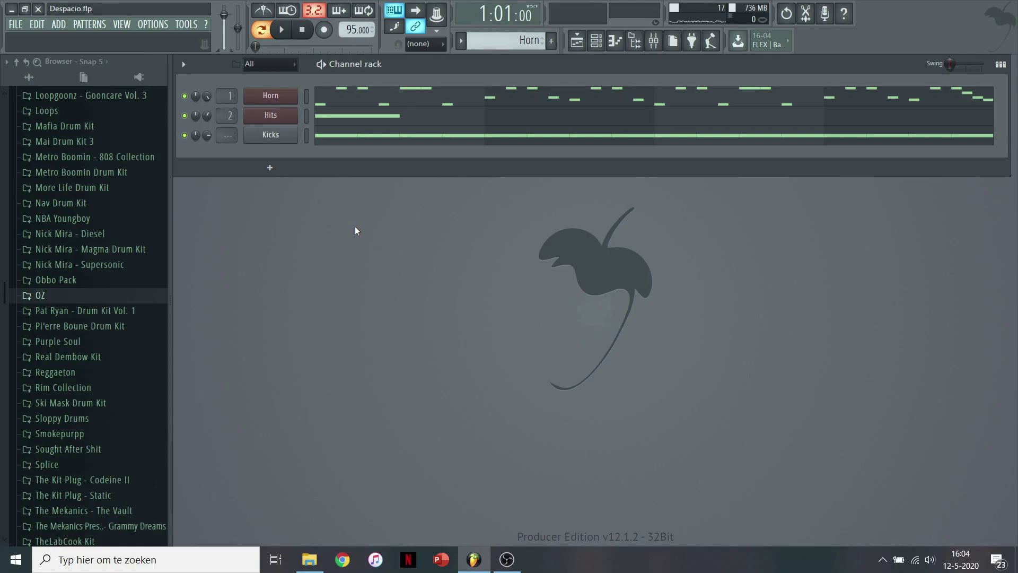
Step: Open the Snares folder of the OZ x ForeignTeck - StepBrothers drum kit
{"action": "left_click", "coordinate": [83, 293]}
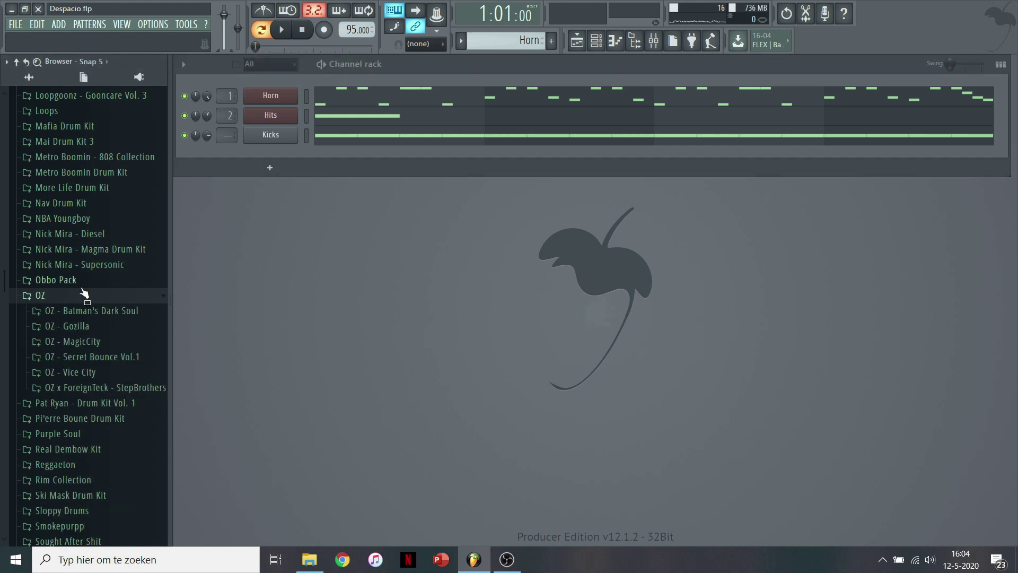
{"action": "scroll", "coordinate": [97, 298], "scroll_direction": "down", "scroll_amount": 2}
{"action": "left_click", "coordinate": [97, 298]}
{"action": "scroll", "coordinate": [90, 304], "scroll_direction": "down", "scroll_amount": 2}
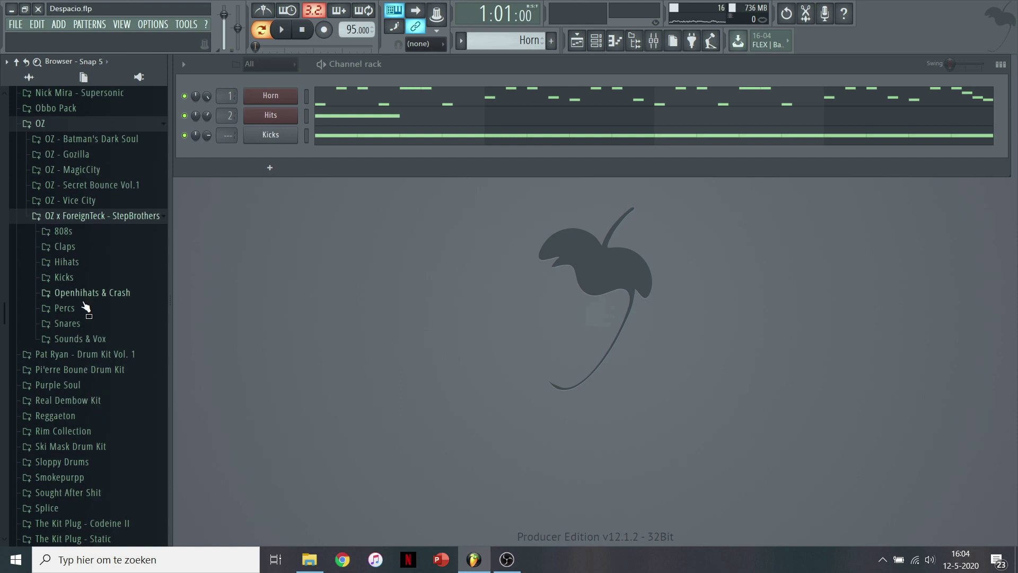
{"action": "left_click", "coordinate": [85, 323]}
Step: Audition the OZ-Snare samples from LetsGo through Wholelotta to pick a snare sound
{"action": "scroll", "coordinate": [100, 268], "scroll_direction": "down", "scroll_amount": 3}
{"action": "scroll", "coordinate": [129, 323], "scroll_direction": "up", "scroll_amount": 2}
{"action": "left_click_drag", "start_coordinate": [129, 324], "coordinate": [133, 342]}
{"action": "left_click", "coordinate": [136, 341]}
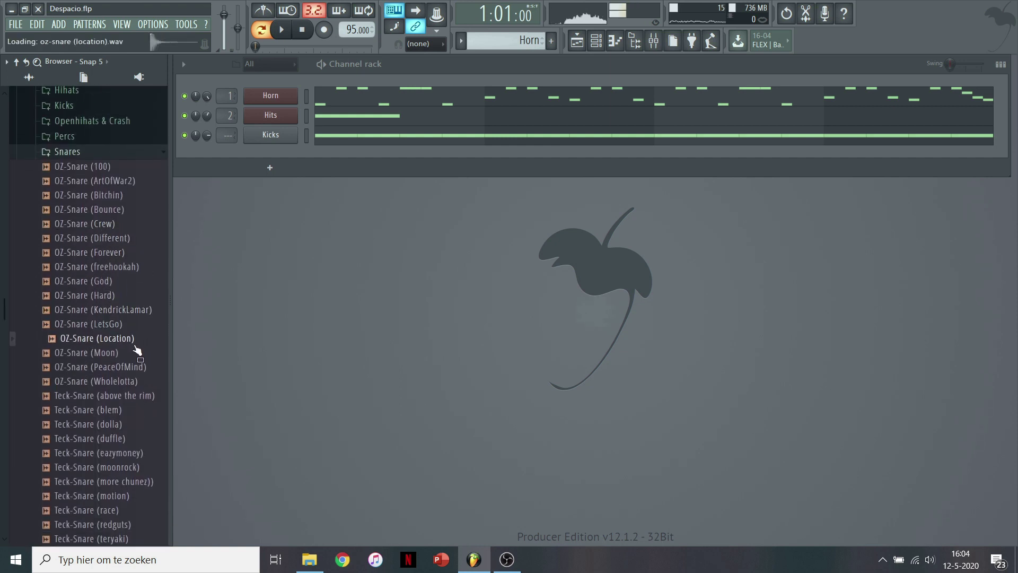
{"action": "left_click", "coordinate": [137, 353]}
{"action": "left_click", "coordinate": [136, 367]}
{"action": "left_click", "coordinate": [136, 379]}
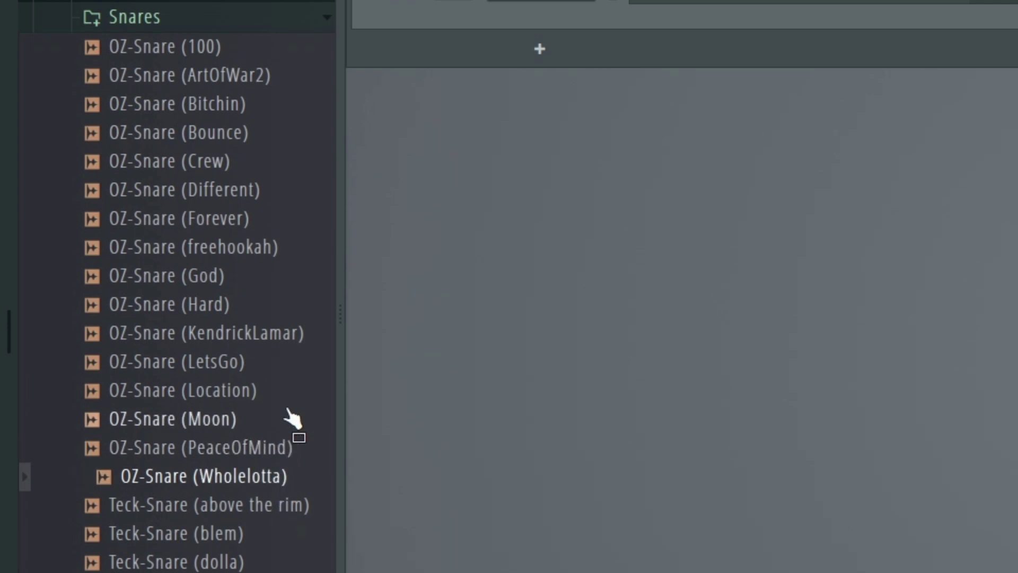
{"action": "key", "text": "Up"}
{"action": "key", "text": "Up"}
{"action": "key", "text": "Up"}
{"action": "key", "text": "Up"}
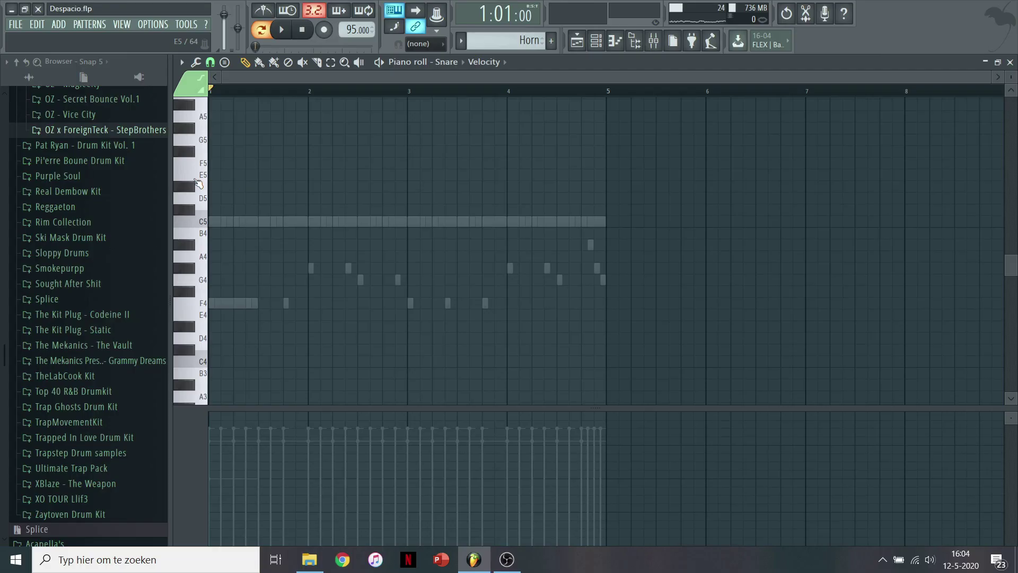
Step: Set the snap of the Snare channel's piano roll to 1/4 beat
{"action": "scroll", "coordinate": [197, 182], "scroll_direction": "up", "scroll_amount": 5}
{"action": "left_click", "coordinate": [183, 62]}
{"action": "mouse_move", "coordinate": [221, 156]}
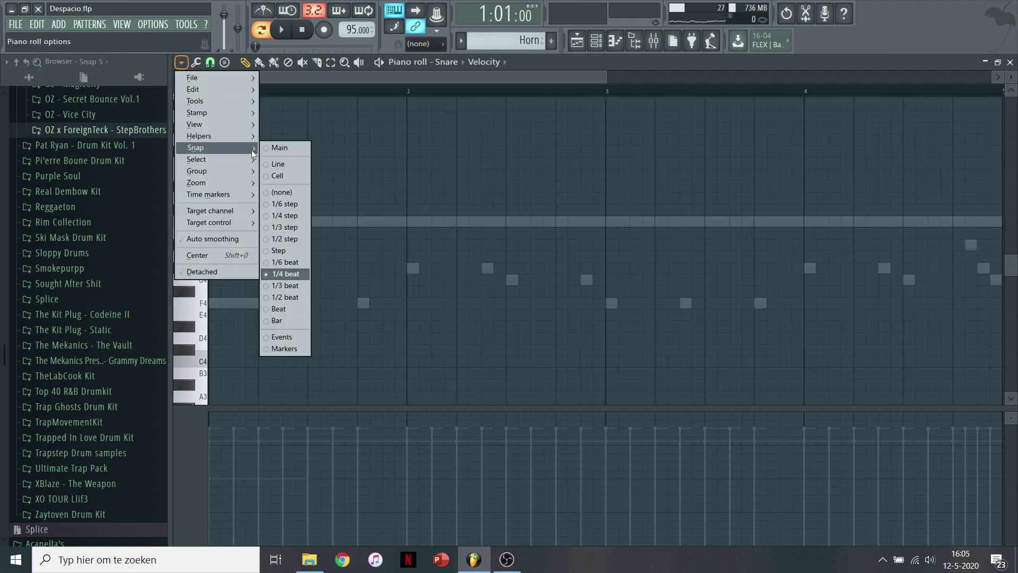
{"action": "left_click", "coordinate": [301, 275]}
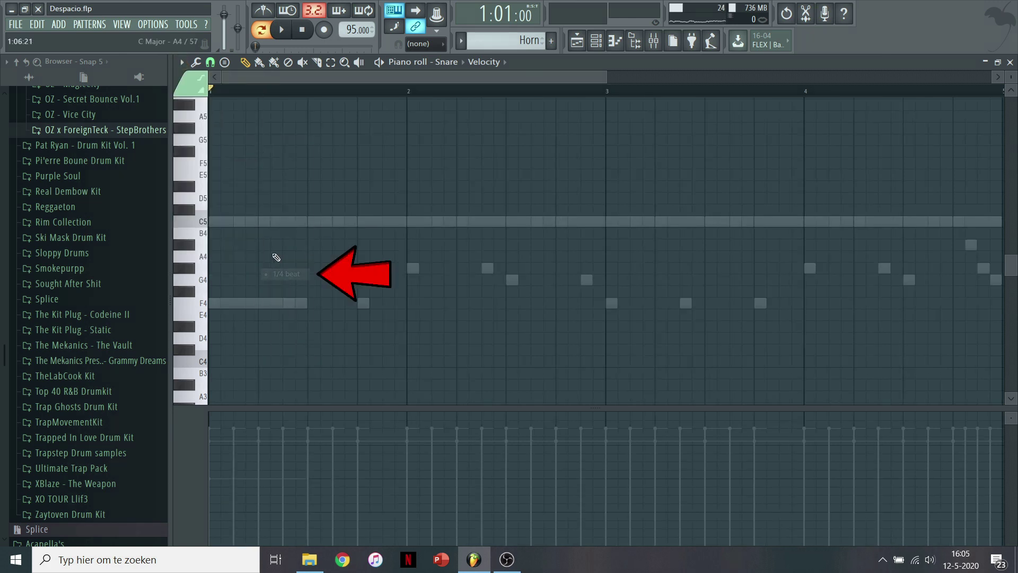
Step: Place one-step C5 snare hits on steps 4, 7, 12 and 15 of bar 1
{"action": "left_click", "coordinate": [267, 221]}
{"action": "left_click", "coordinate": [318, 222]}
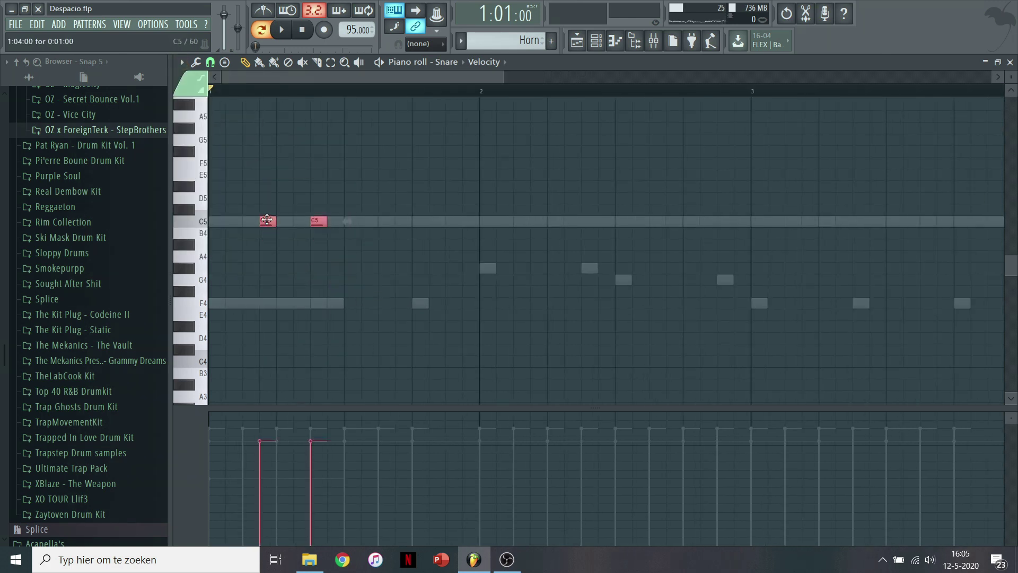
{"action": "left_click", "coordinate": [403, 221]}
{"action": "left_click", "coordinate": [453, 221]}
Step: Copy the snare hits to fill all four bars and play back the pattern
{"action": "left_click_drag", "start_coordinate": [500, 194], "coordinate": [554, 227]}
{"action": "scroll", "coordinate": [255, 336], "scroll_direction": "down", "scroll_amount": 3}
{"action": "key", "text": "ctrl+a"}
{"action": "left_click_drag", "start_coordinate": [242, 225], "coordinate": [547, 221]}
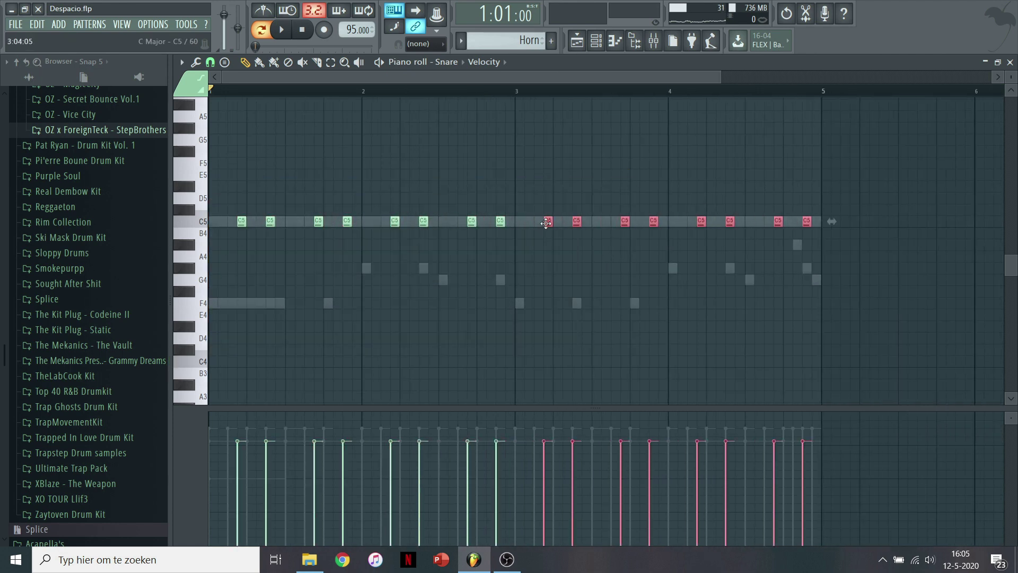
{"action": "key", "text": "space"}
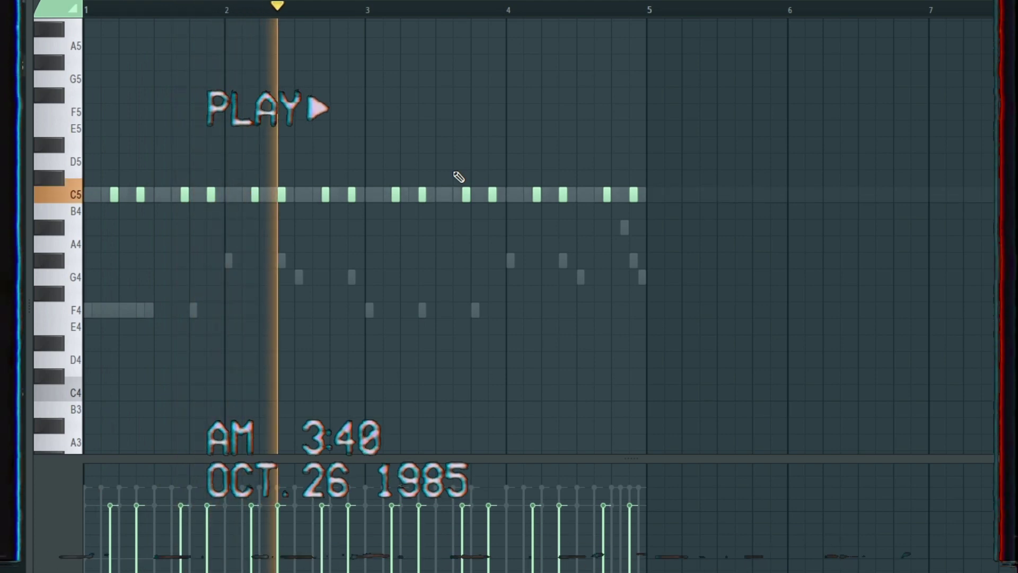
{"action": "key", "text": "space"}
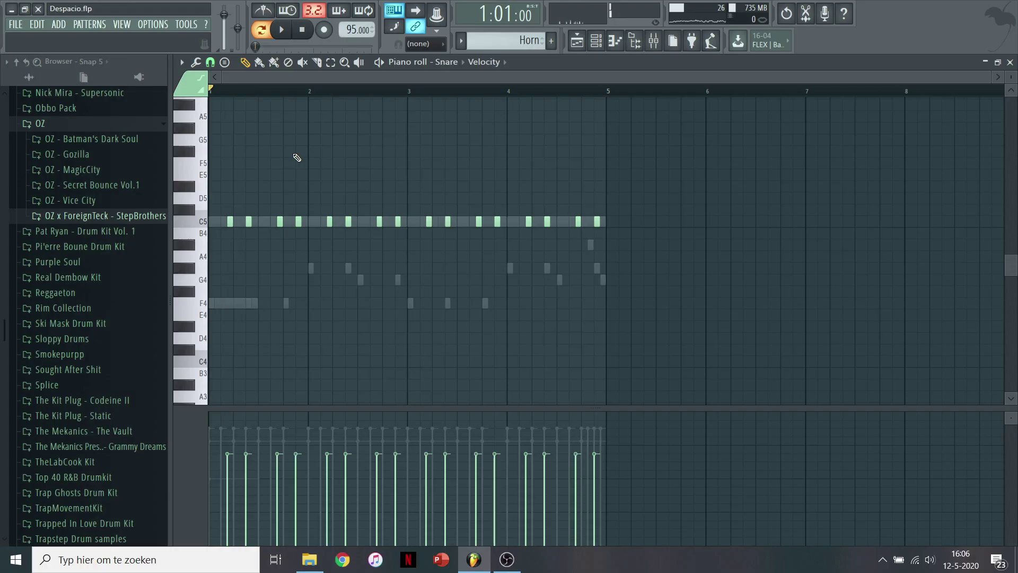
Step: Try extra C5 snare hits on the first step of bars 1 and 2 while playing back the pattern
{"action": "scroll", "coordinate": [225, 222], "scroll_direction": "up", "scroll_amount": 4, "text": "ctrl"}
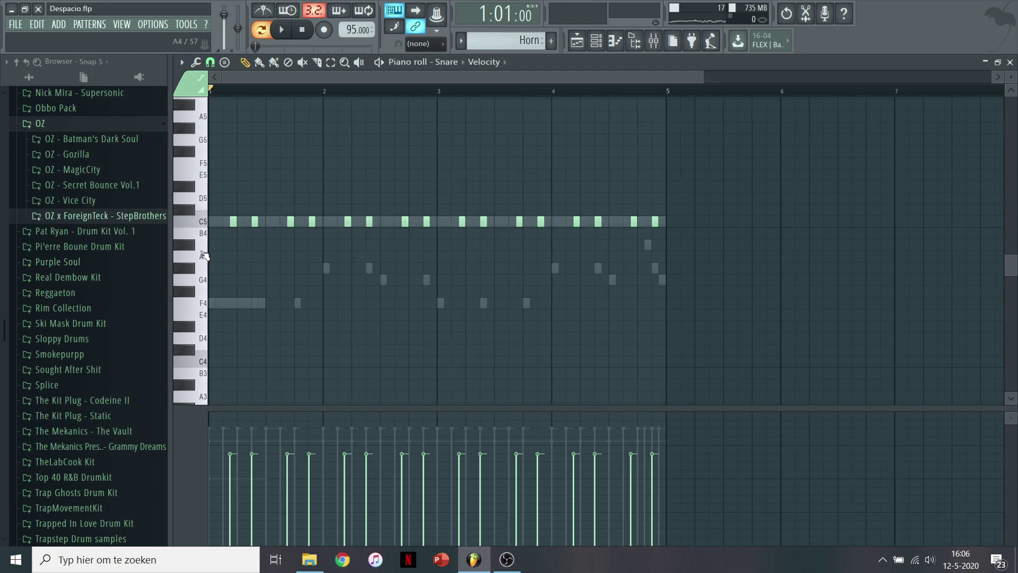
{"action": "scroll", "coordinate": [218, 199], "scroll_direction": "down", "scroll_amount": 4, "text": "ctrl"}
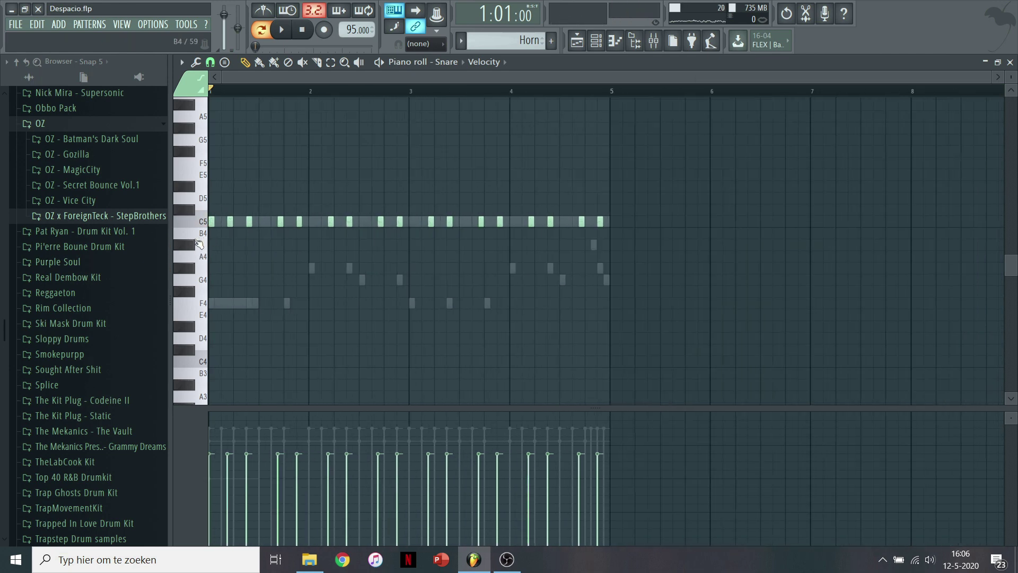
{"action": "key", "text": "space"}
{"action": "left_click", "coordinate": [313, 222]}
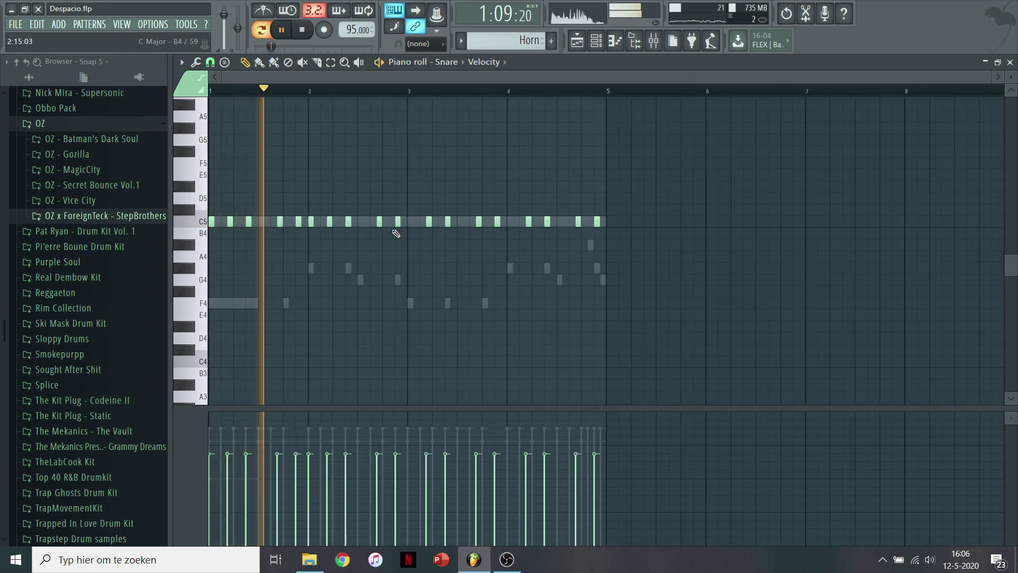
{"action": "key", "text": "space"}
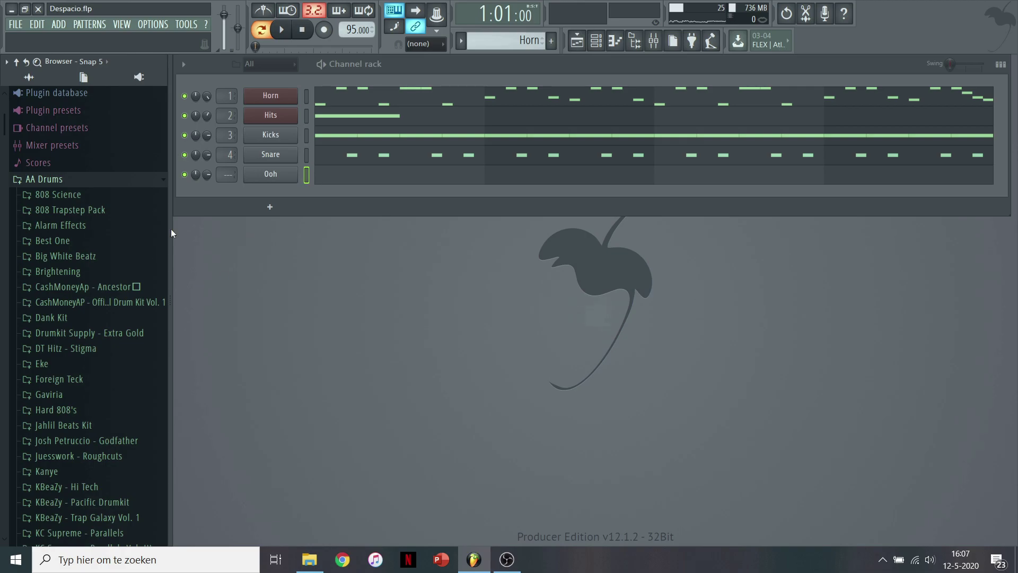
Step: Load the NikDean 2 (Perc) sample from the Percs folder of Foreign Teck - The GOAT into the Ooh channel
{"action": "scroll", "coordinate": [133, 228], "scroll_direction": "down", "scroll_amount": 4}
{"action": "left_click", "coordinate": [112, 207]}
{"action": "scroll", "coordinate": [116, 220], "scroll_direction": "down", "scroll_amount": 2}
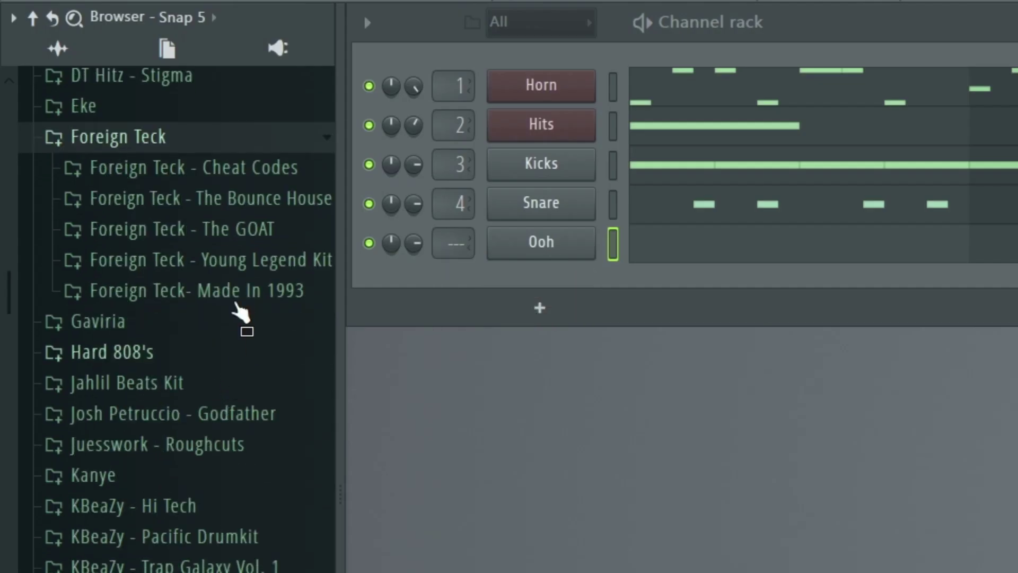
{"action": "left_click", "coordinate": [256, 231]}
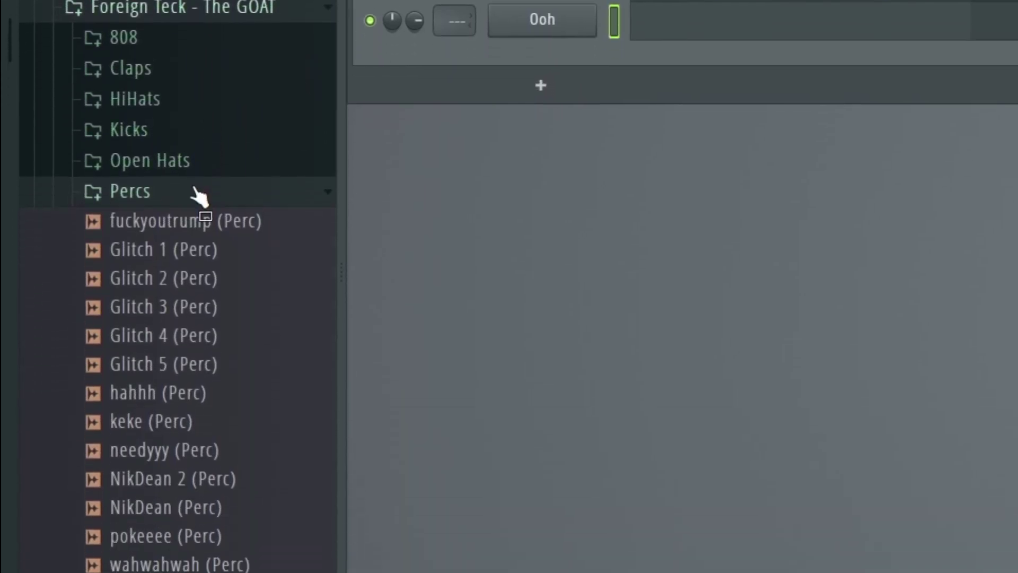
{"action": "scroll", "coordinate": [199, 204], "scroll_direction": "down", "scroll_amount": 2}
{"action": "left_click", "coordinate": [173, 325]}
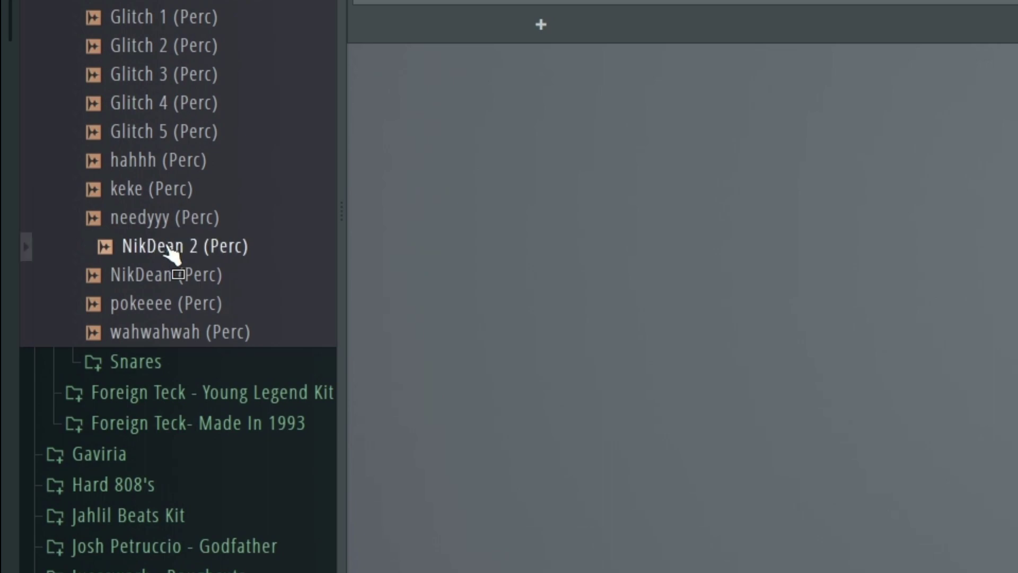
{"action": "mouse_move", "coordinate": [169, 245]}
{"action": "left_mouse_down"}
{"action": "mouse_move", "coordinate": [263, 237]}
{"action": "mouse_move", "coordinate": [254, 266]}
{"action": "left_mouse_up"}
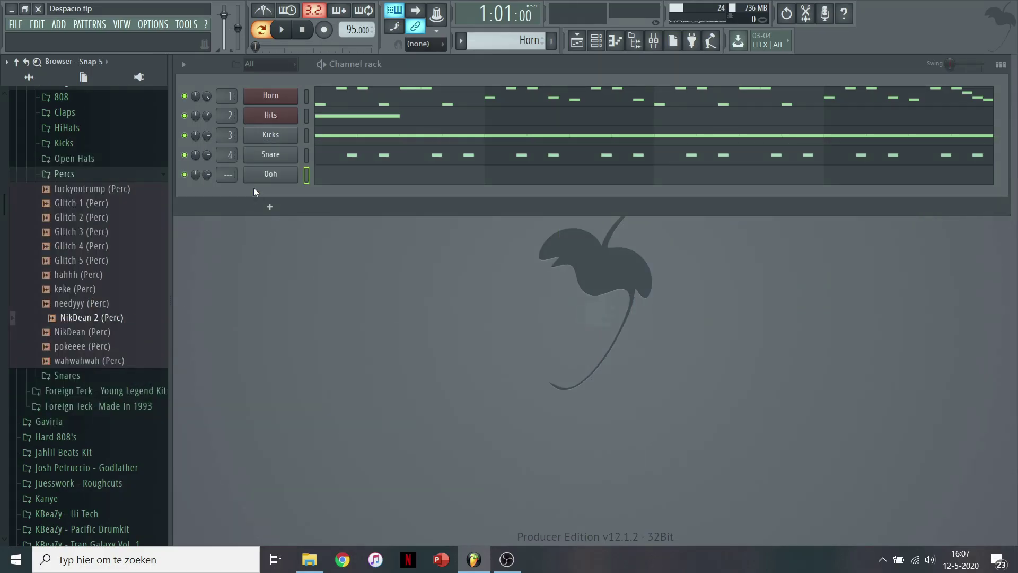
Step: Send the Ooh channel's sample to Edison and detect its pitch regions
{"action": "left_click", "coordinate": [270, 174]}
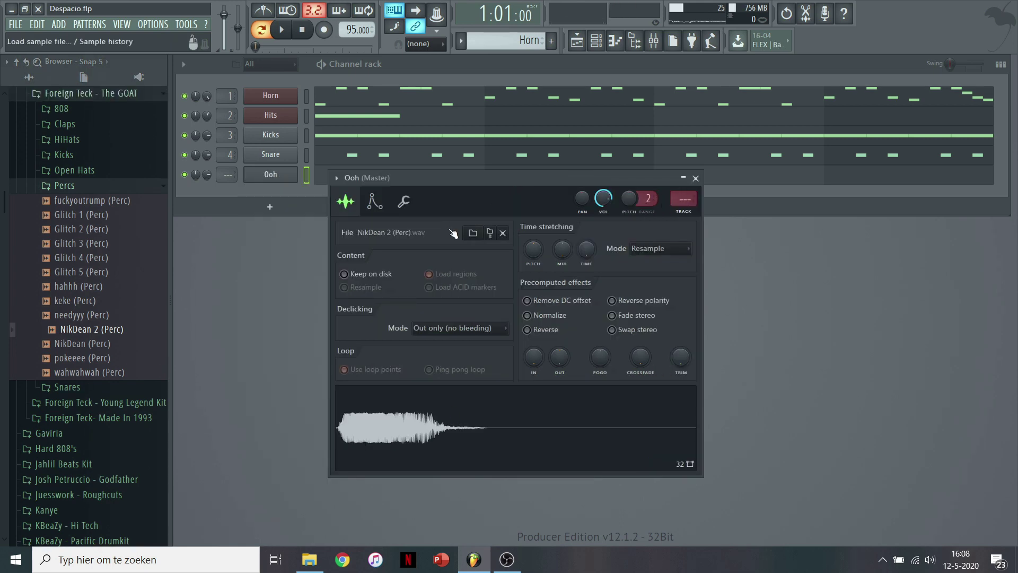
{"action": "right_click", "coordinate": [434, 421]}
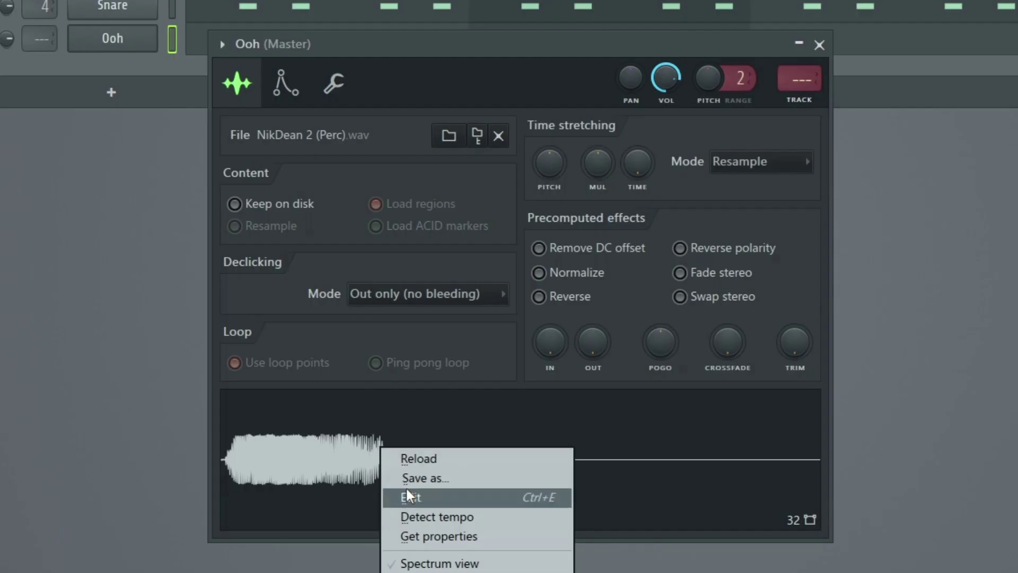
{"action": "left_click", "coordinate": [407, 489]}
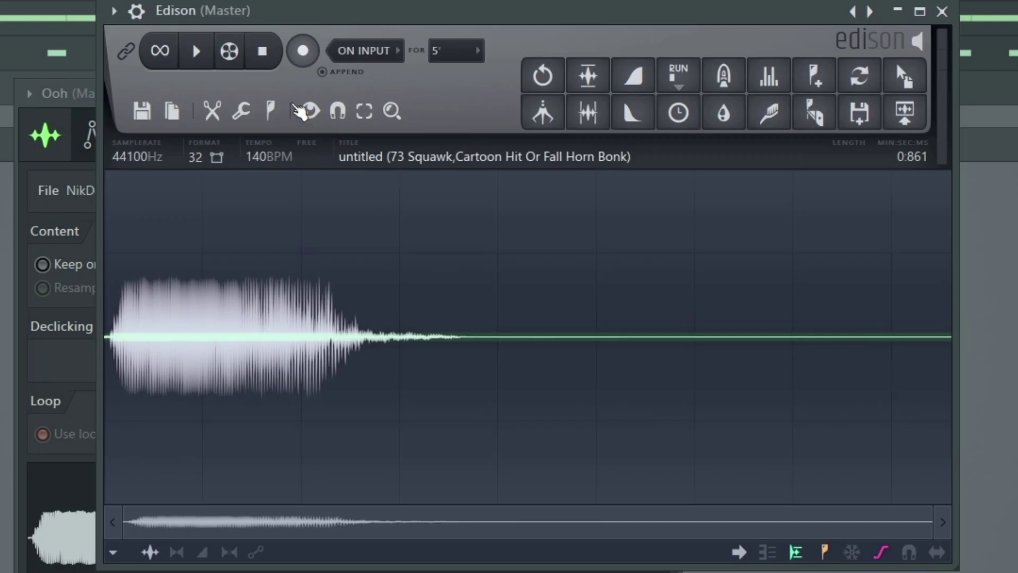
{"action": "left_click", "coordinate": [451, 61]}
{"action": "left_click", "coordinate": [336, 422]}
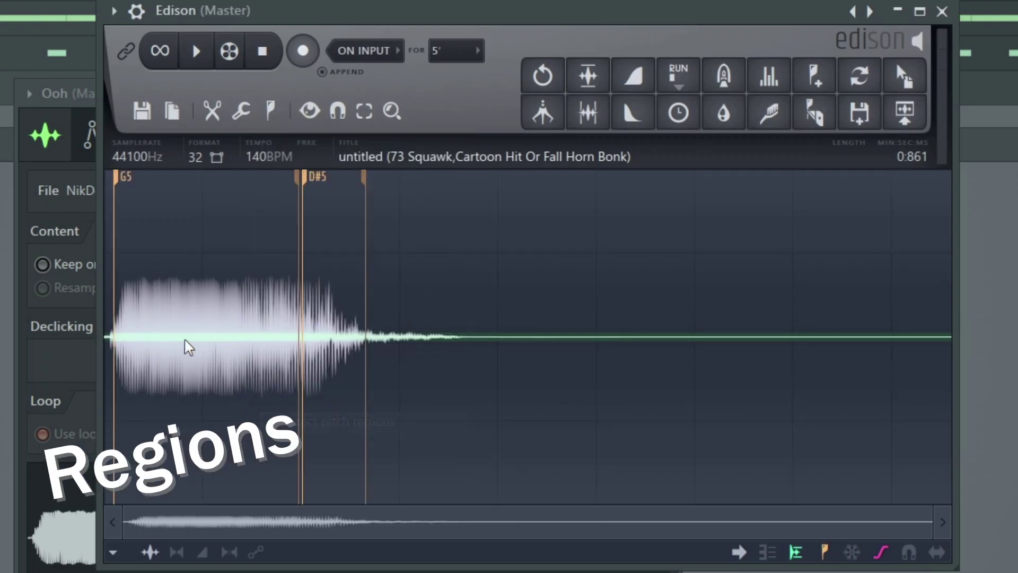
{"action": "scroll", "coordinate": [162, 250], "scroll_direction": "up", "scroll_amount": 2}
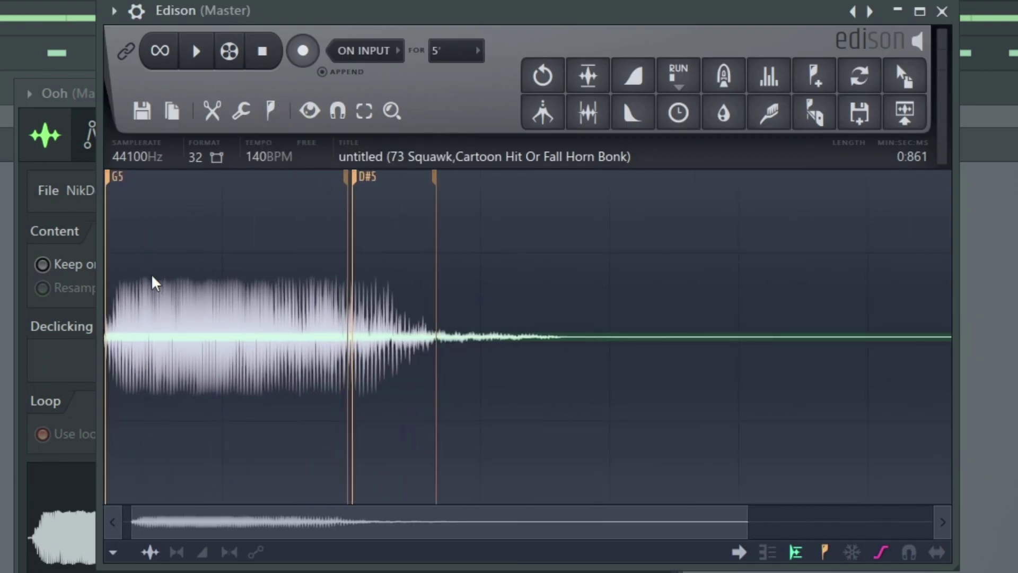
Step: Set the Ooh channel's root note to G5 in its miscellaneous settings
{"action": "left_click", "coordinate": [46, 145]}
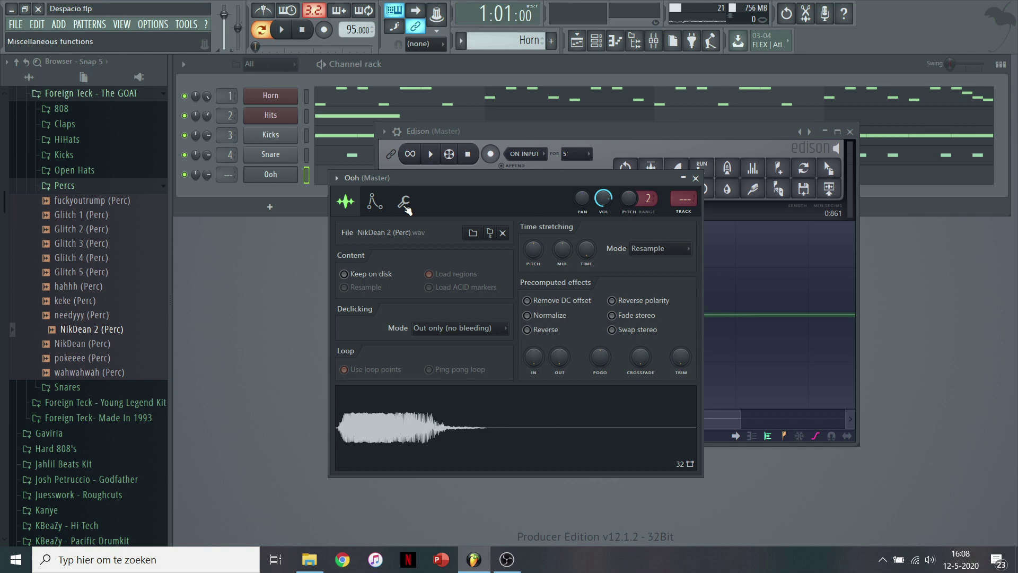
{"action": "left_click", "coordinate": [403, 201]}
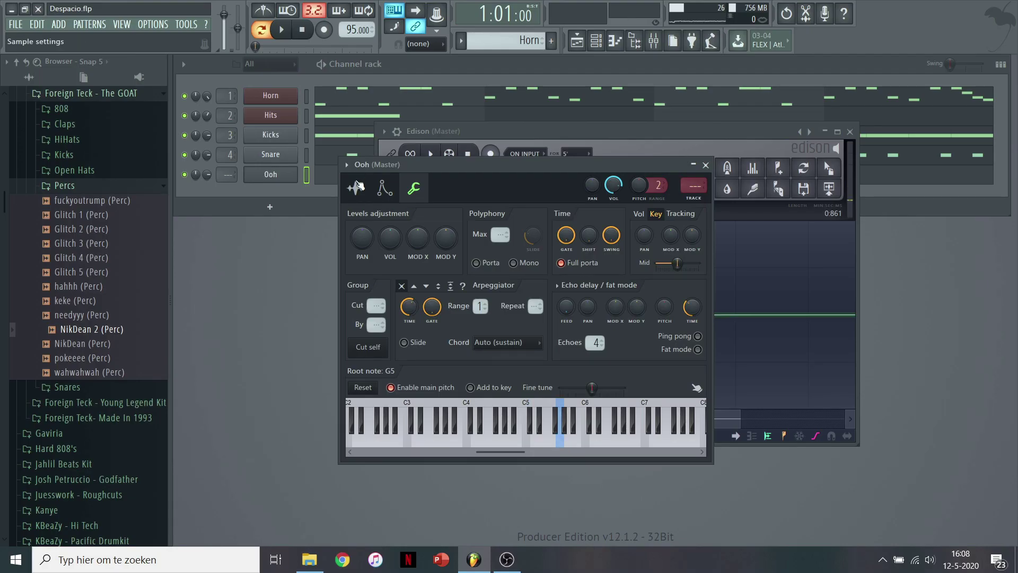
{"action": "left_click", "coordinate": [356, 188]}
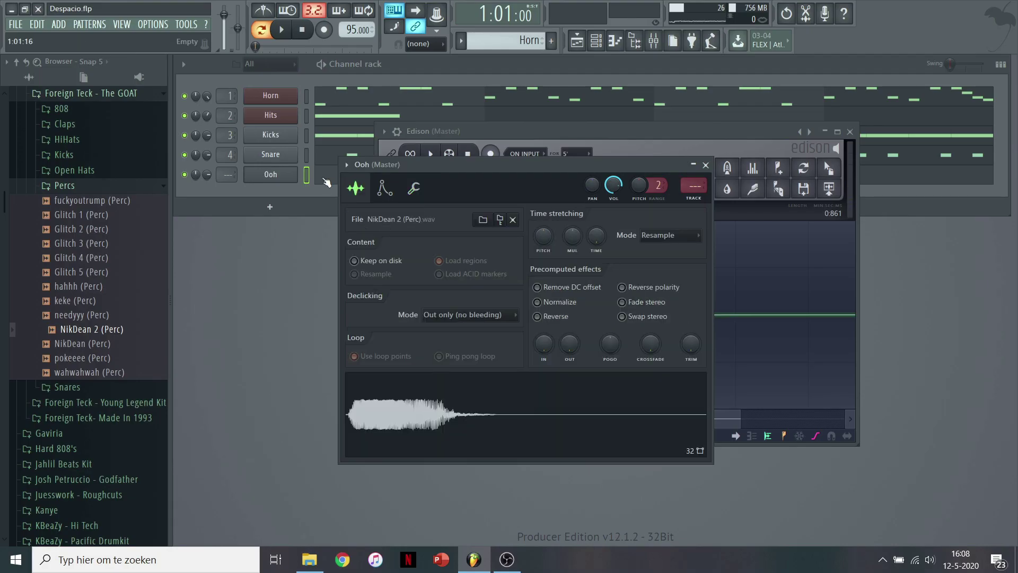
Step: Place a one-beat F4 note at the start of bar 1 in the Ooh channel's piano roll and play it back
{"action": "left_click", "coordinate": [325, 182]}
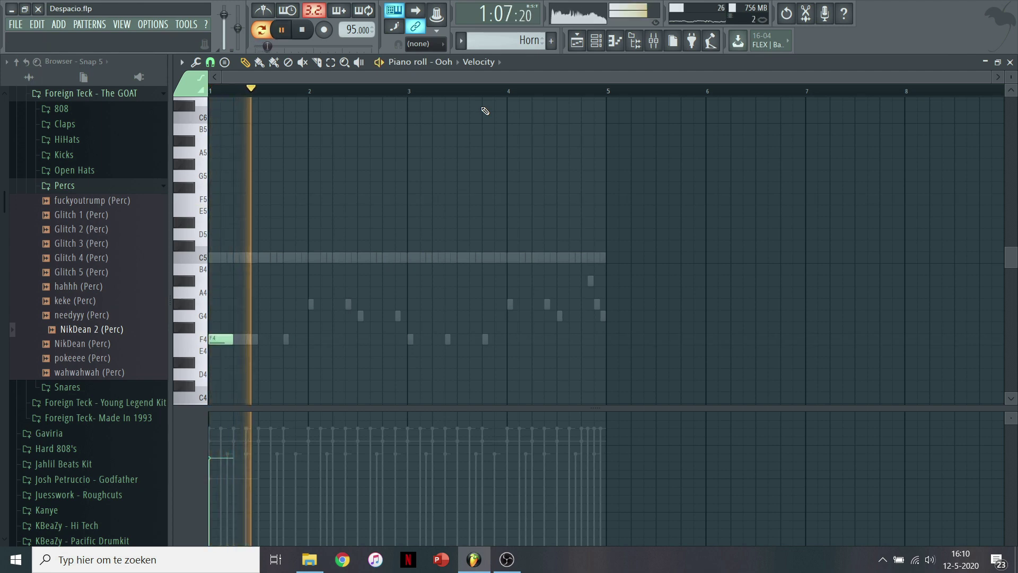
{"action": "key", "text": "space"}
{"action": "scroll", "coordinate": [260, 272], "scroll_direction": "down", "scroll_amount": 4}
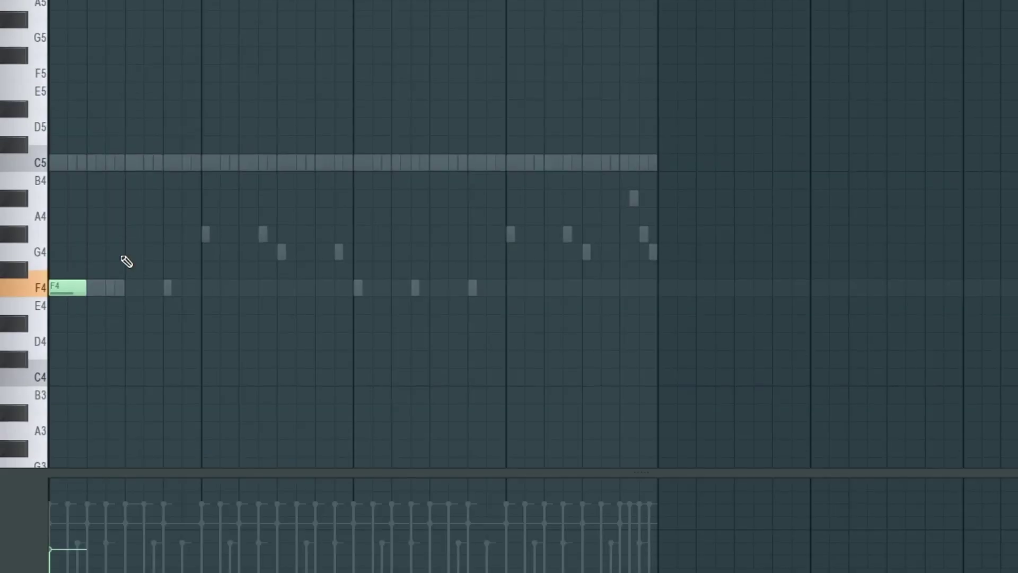
{"action": "key", "text": "space"}
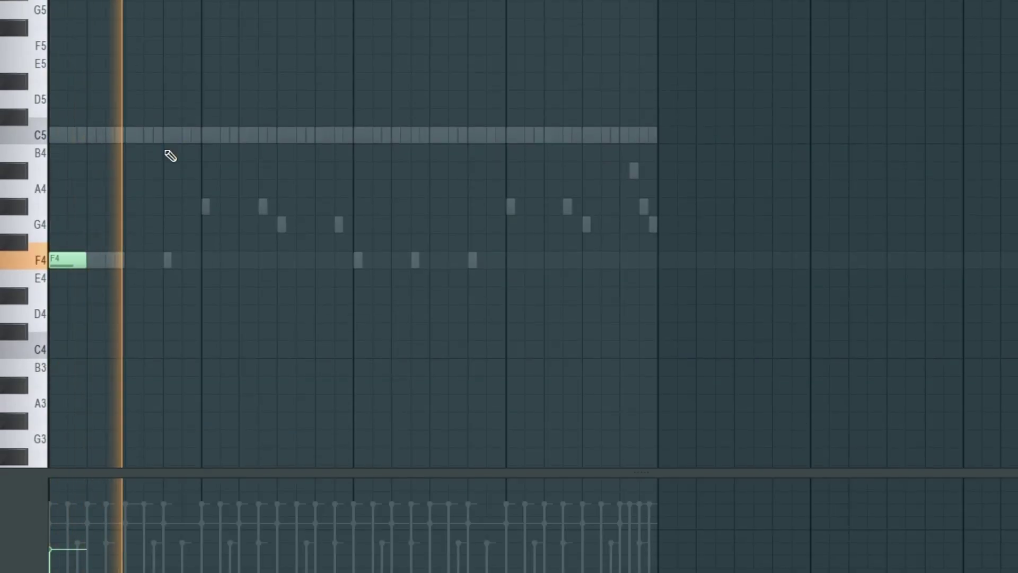
{"action": "key", "text": "space"}
Step: Add a one-beat C#5 Ooh note on beat 4 of bar 1 and copy it to beat 4 of bars 2 to 4
{"action": "left_click", "coordinate": [167, 95]}
{"action": "right_click", "coordinate": [167, 99]}
{"action": "key", "text": "space"}
{"action": "left_click", "coordinate": [166, 79]}
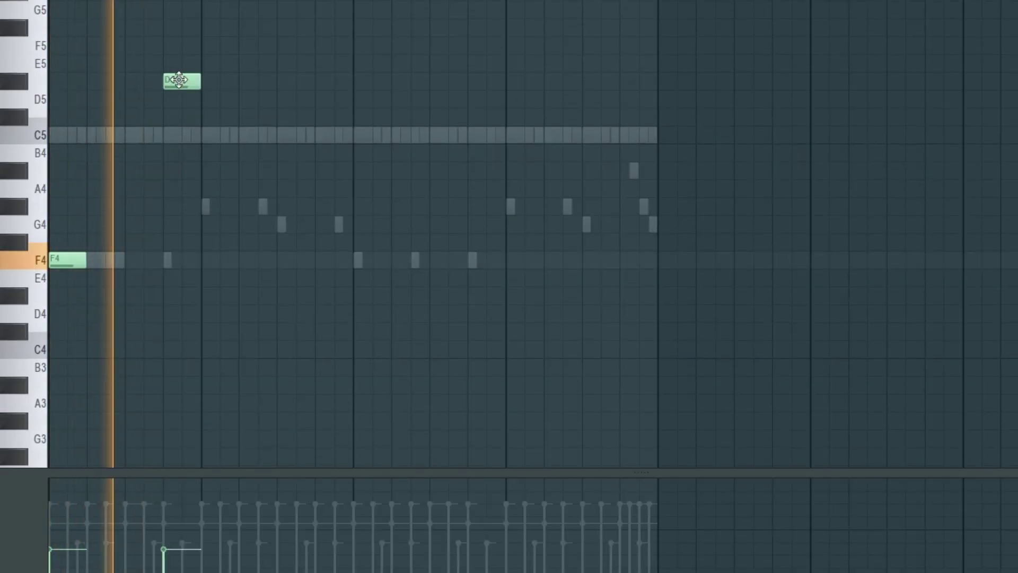
{"action": "key", "text": "space"}
{"action": "left_click_drag", "start_coordinate": [184, 81], "coordinate": [186, 117]}
{"action": "key", "text": "space"}
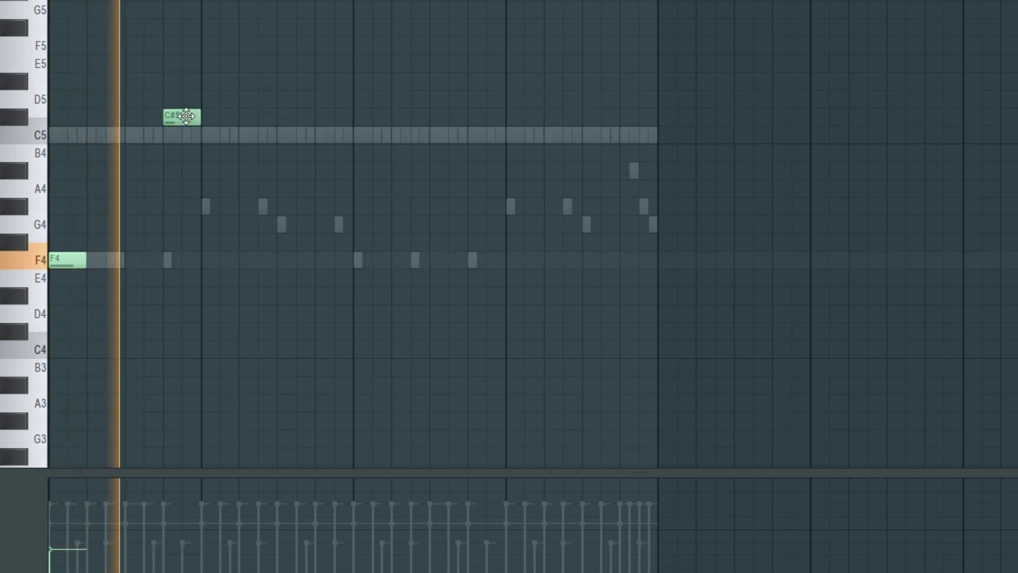
{"action": "left_click_drag", "start_coordinate": [186, 116], "coordinate": [334, 125]}
{"action": "left_click_drag", "start_coordinate": [367, 74], "coordinate": [34, 301]}
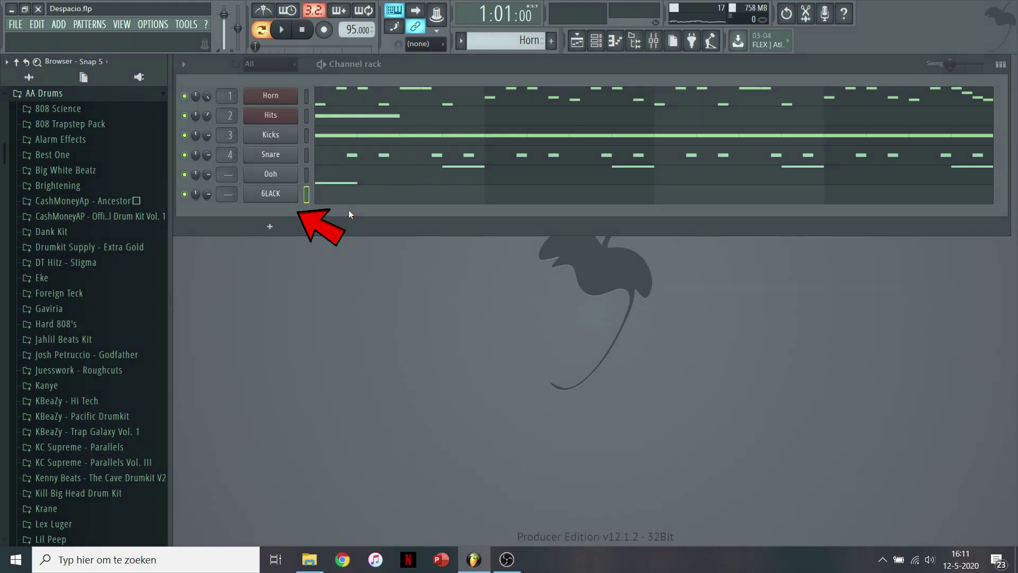
Step: Audition the (Perc) 6LACK sample in the Percs folder of Foreign Teck - Cheat Codes
{"action": "left_click", "coordinate": [77, 293]}
{"action": "left_click", "coordinate": [127, 223]}
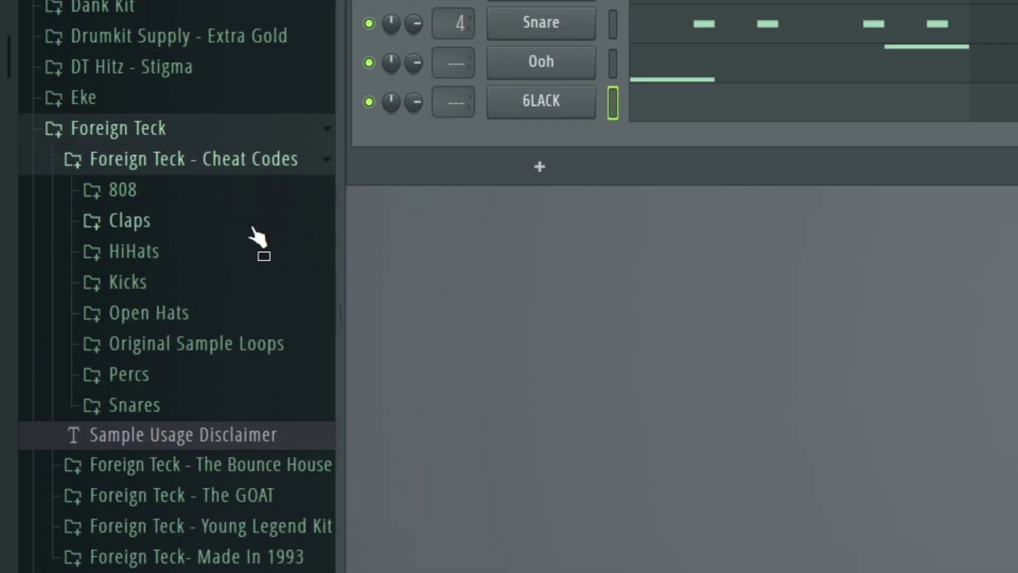
{"action": "scroll", "coordinate": [254, 234], "scroll_direction": "down", "scroll_amount": 3}
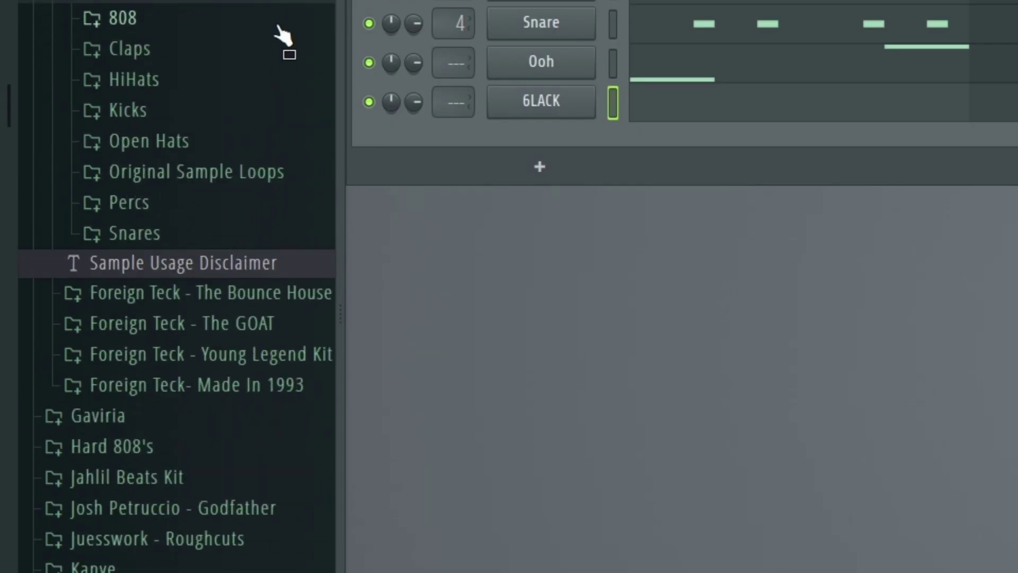
{"action": "left_click", "coordinate": [225, 204]}
{"action": "scroll", "coordinate": [231, 175], "scroll_direction": "down", "scroll_amount": 3}
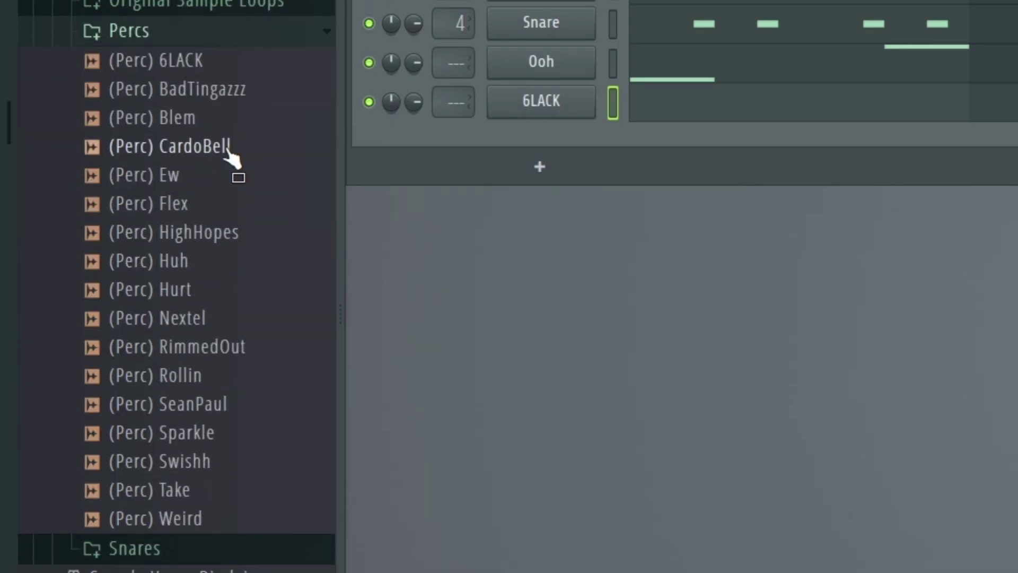
{"action": "left_click", "coordinate": [184, 66]}
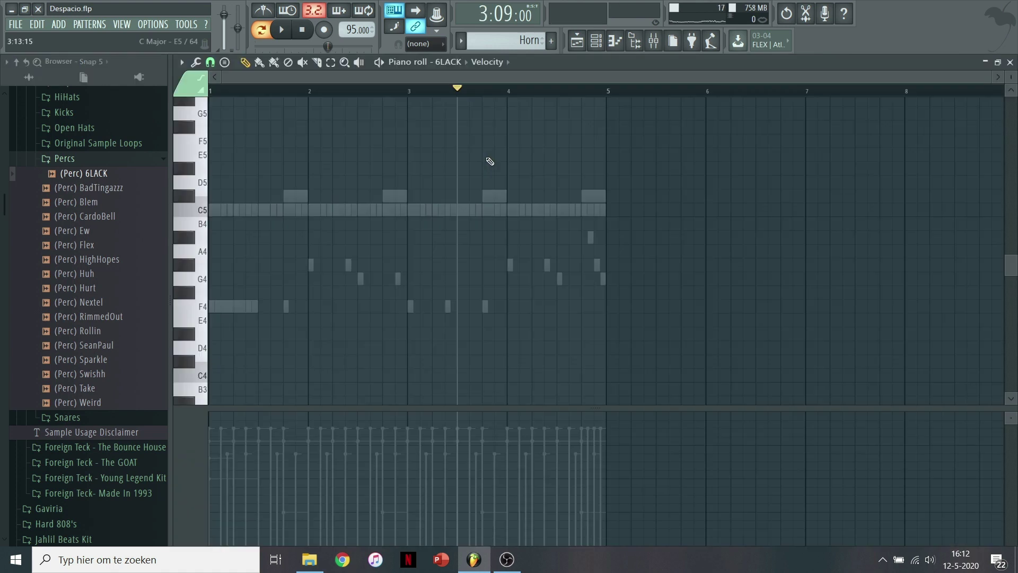
Step: Place a one-beat C5 note on beat 4 of bar 4 in the 6LACK channel's piano roll while playing from bar 4
{"action": "scroll", "coordinate": [489, 151], "scroll_direction": "up", "scroll_amount": 4}
{"action": "left_click", "coordinate": [540, 91]}
{"action": "key", "text": "space"}
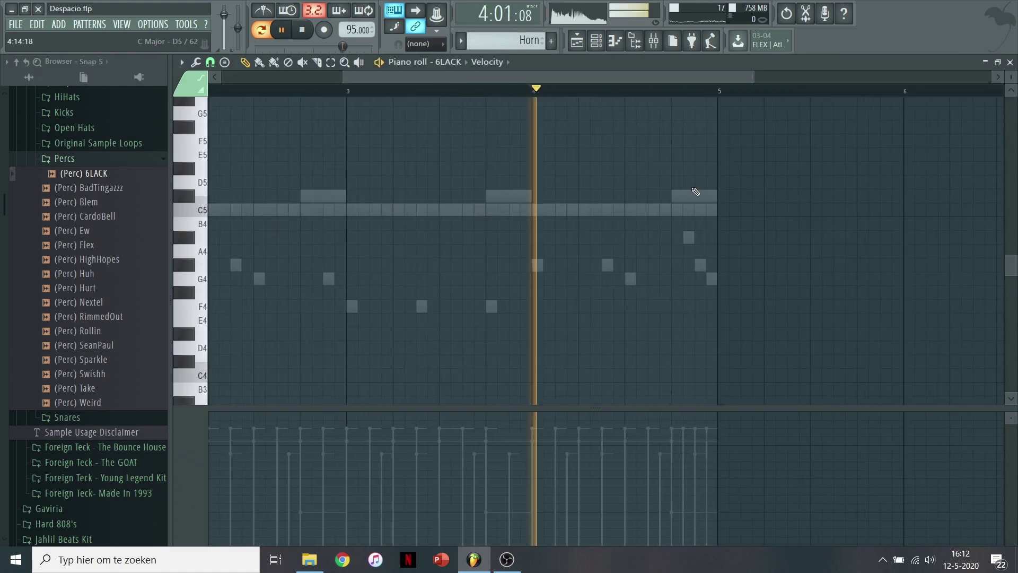
{"action": "scroll", "coordinate": [689, 198], "scroll_direction": "up", "scroll_amount": 2}
{"action": "left_click", "coordinate": [676, 214]}
{"action": "key", "text": "space"}
Step: Transpose the 6LACK note up four semitones to E5 and play back bar 4
{"action": "key", "text": "ctrl+a"}
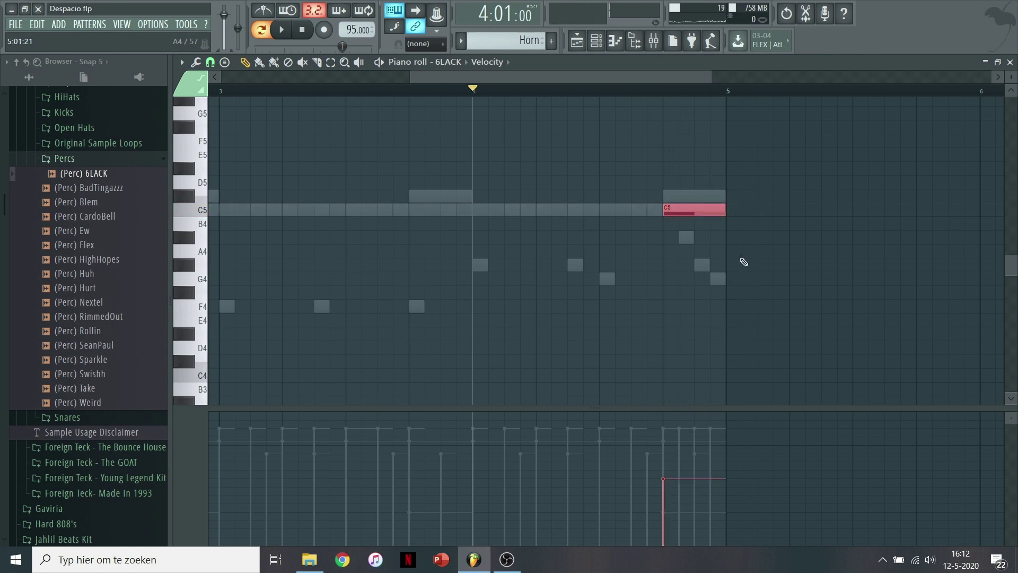
{"action": "key", "text": "shift+Up"}
{"action": "key", "text": "shift+Up"}
{"action": "key", "text": "shift+Up"}
{"action": "key", "text": "shift+Up"}
{"action": "key", "text": "space"}
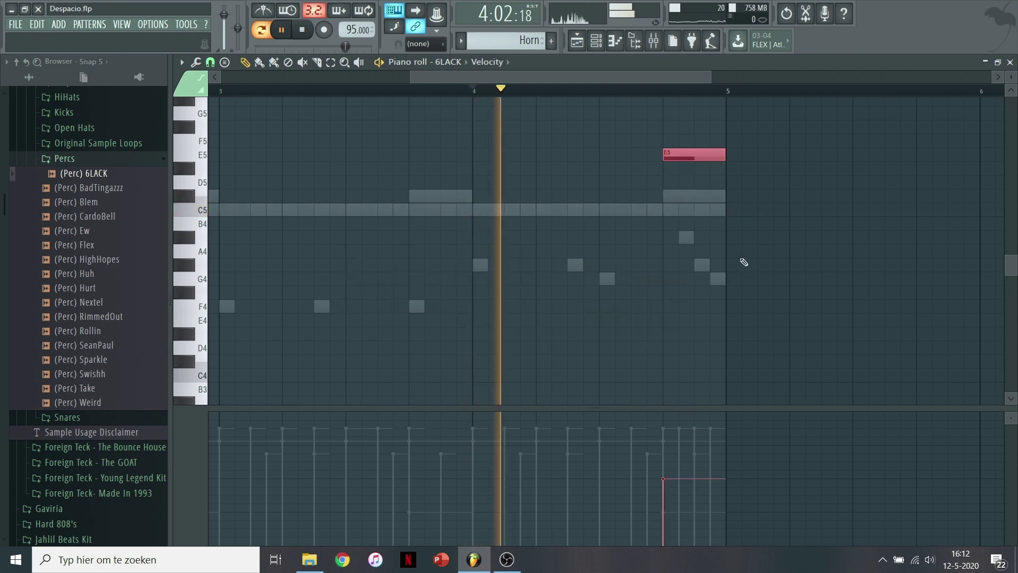
{"action": "key", "text": "space"}
{"action": "left_click", "coordinate": [744, 262]}
{"action": "scroll", "coordinate": [593, 97], "scroll_direction": "down", "scroll_amount": 2}
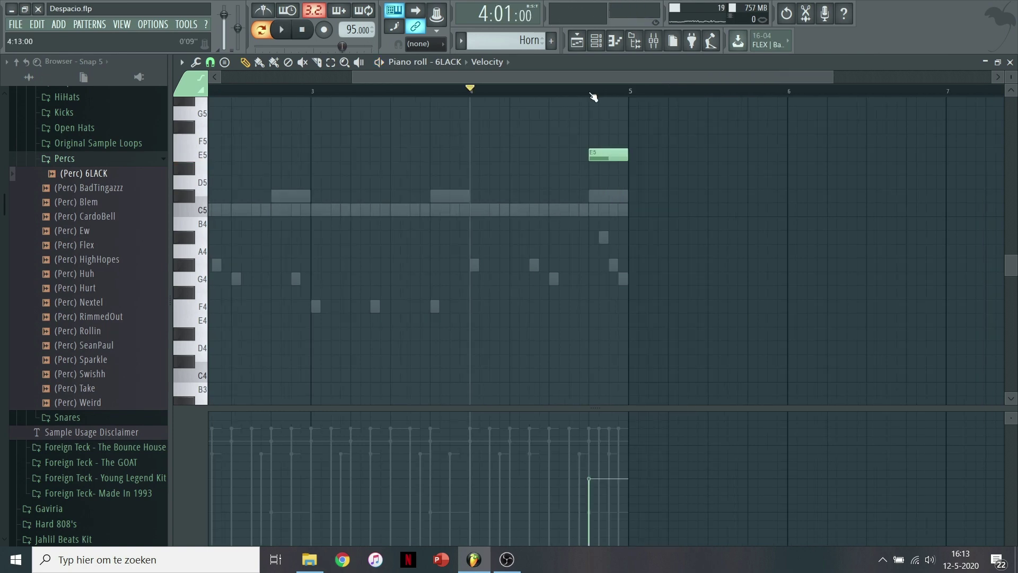
Step: Shape the 6LACK mixer track's Fruity Parametric EQ 2 with a steep low-pass on band 7, a boost on band 5 and a cut on band 4
{"action": "left_click", "coordinate": [655, 42]}
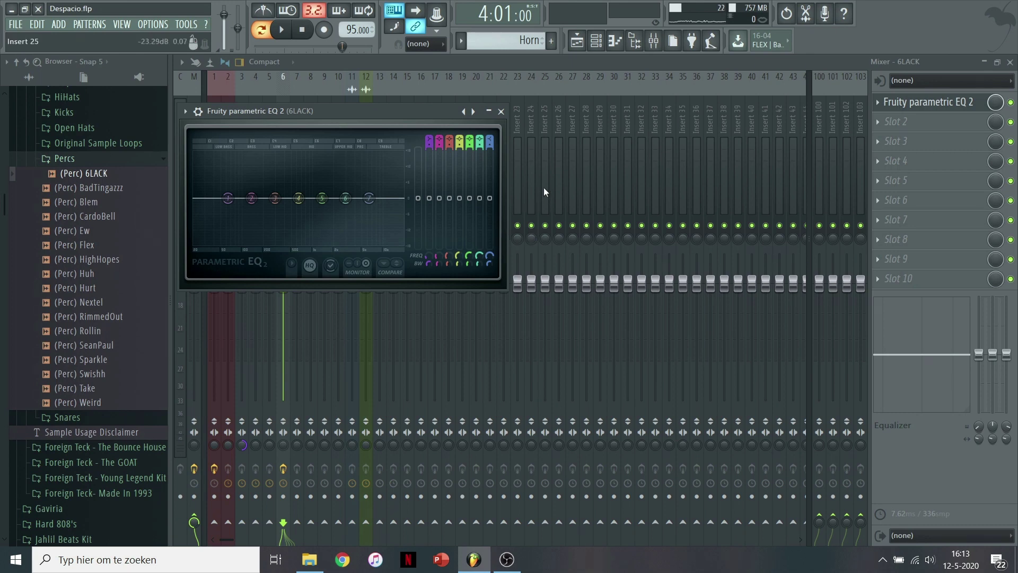
{"action": "mouse_move", "coordinate": [489, 264]}
{"action": "left_mouse_down"}
{"action": "mouse_move", "coordinate": [490, 277]}
{"action": "mouse_move", "coordinate": [489, 266]}
{"action": "left_mouse_up"}
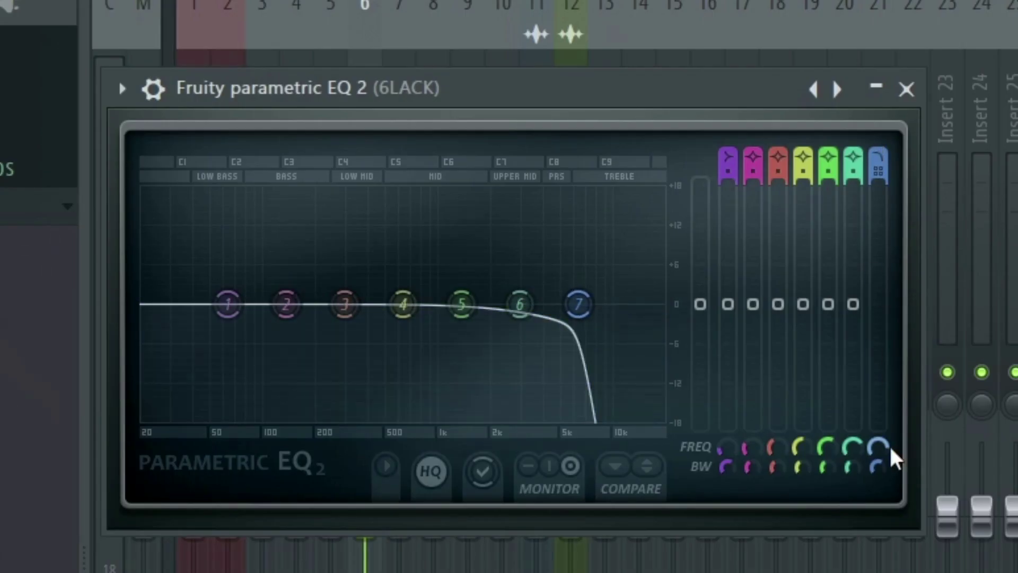
{"action": "left_click_drag", "start_coordinate": [369, 198], "coordinate": [374, 199]}
{"action": "left_click_drag", "start_coordinate": [591, 303], "coordinate": [586, 304]}
{"action": "left_click_drag", "start_coordinate": [461, 304], "coordinate": [469, 276]}
{"action": "left_click_drag", "start_coordinate": [403, 304], "coordinate": [402, 330]}
{"action": "left_click_drag", "start_coordinate": [469, 276], "coordinate": [522, 279]}
{"action": "left_click_drag", "start_coordinate": [496, 274], "coordinate": [523, 268]}
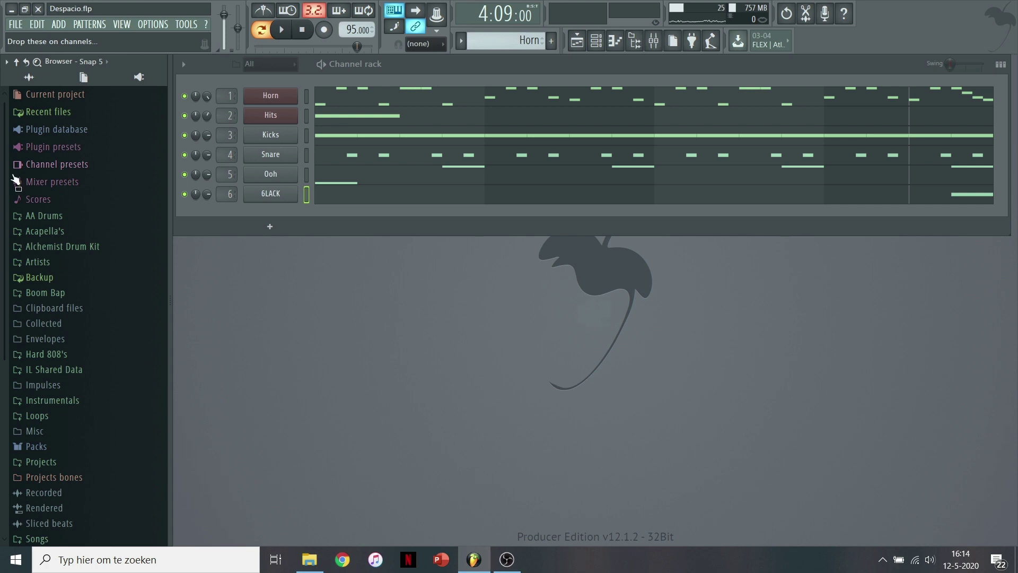
Step: Audition open hats from KC Supreme - Parallels and add Open Hat [ zone ] from KBeaZy - Hi Tech as a new channel
{"action": "left_click", "coordinate": [48, 214]}
{"action": "scroll", "coordinate": [98, 228], "scroll_direction": "down", "scroll_amount": 10}
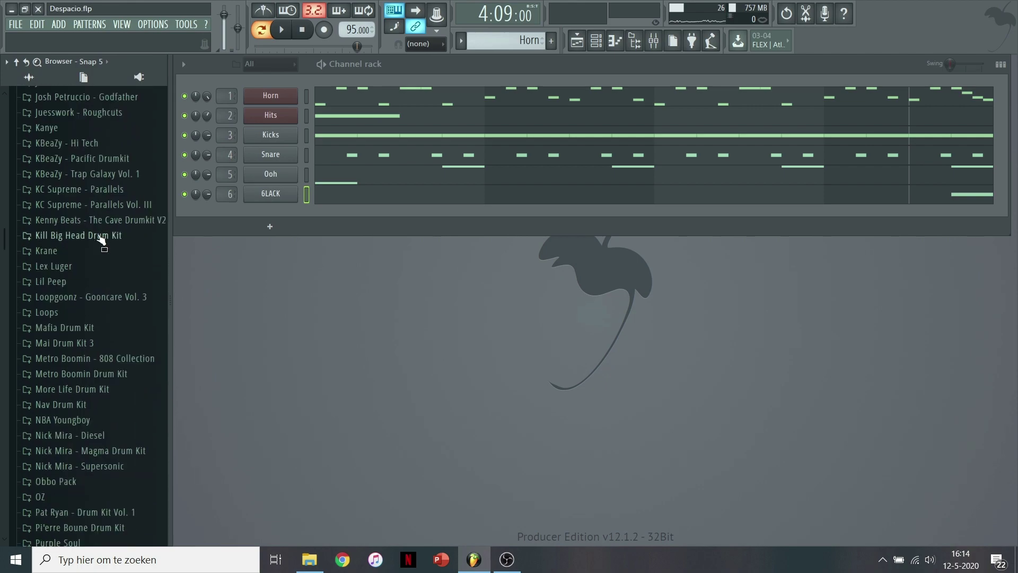
{"action": "left_click", "coordinate": [106, 189]}
{"action": "left_click", "coordinate": [79, 297]}
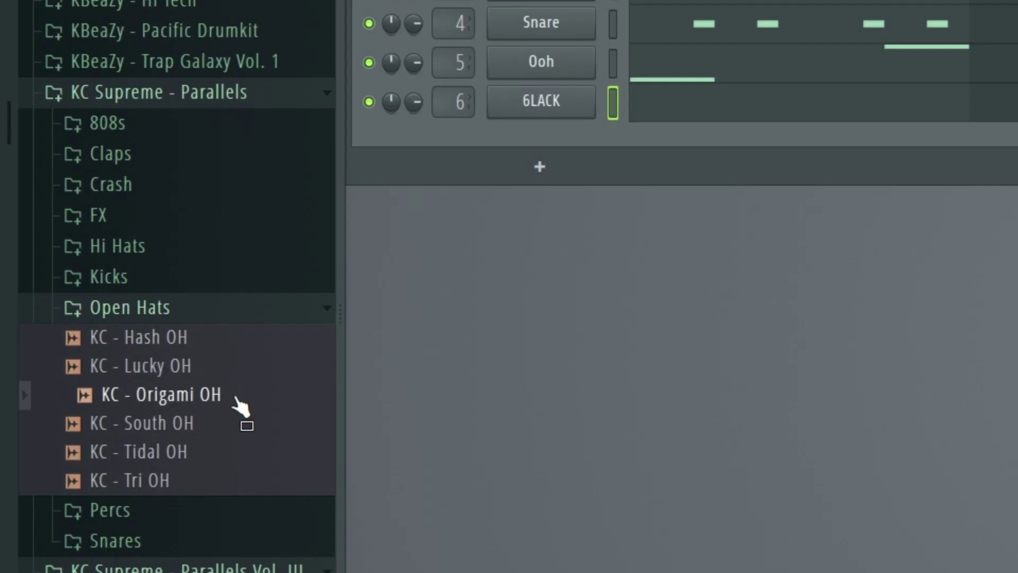
{"action": "left_click", "coordinate": [234, 452]}
{"action": "left_click", "coordinate": [235, 424]}
{"action": "left_click", "coordinate": [234, 480]}
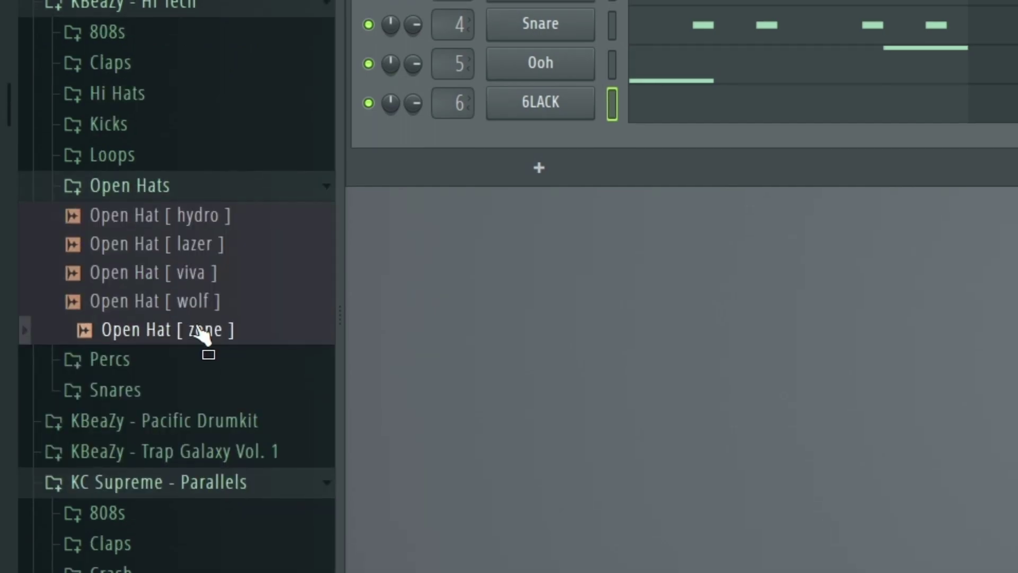
{"action": "left_click_drag", "start_coordinate": [202, 334], "coordinate": [577, 147]}
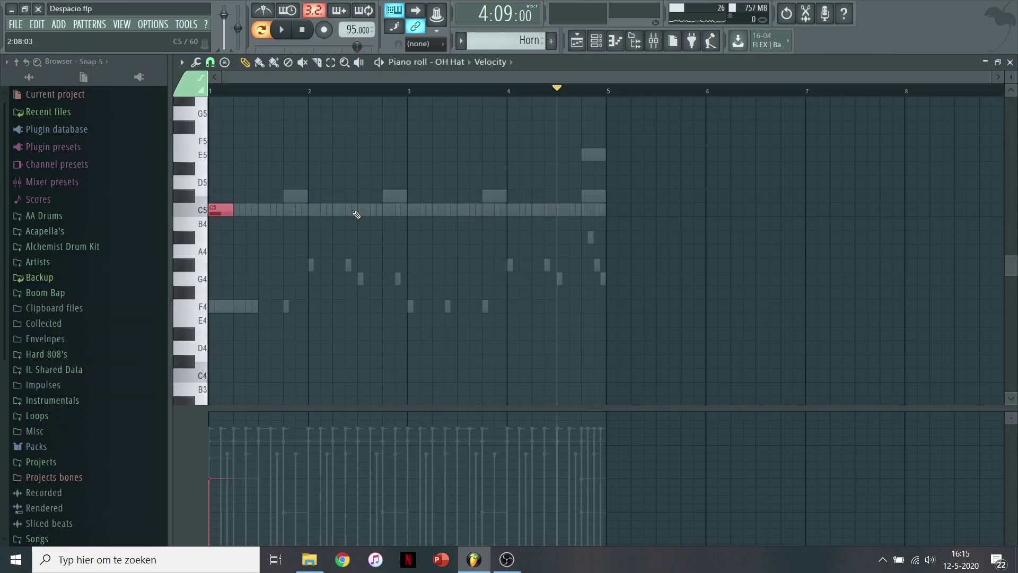
Step: Repeat the OH Hat channel's one-beat C5 note on every beat through all four bars
{"action": "key", "text": "ctrl+b"}
{"action": "key", "text": "ctrl+b"}
{"action": "key", "text": "ctrl+b"}
{"action": "key", "text": "ctrl+b"}
{"action": "key", "text": "ctrl+b"}
{"action": "key", "text": "ctrl+a"}
{"action": "key", "text": "ctrl+b"}
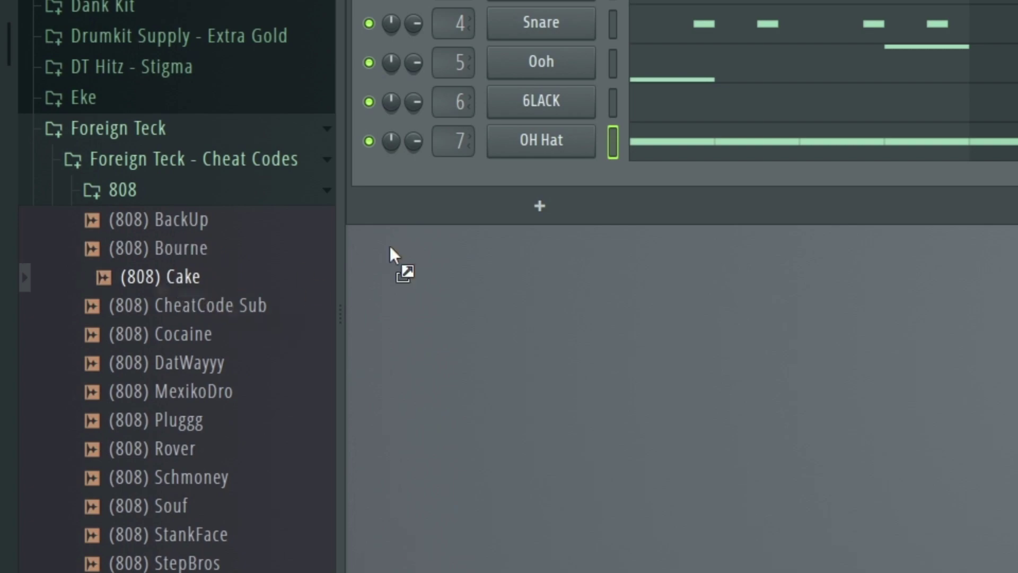
Step: Add the (808) Cake sample from Foreign Teck - Cheat Codes as a new channel below OH Hat
{"action": "left_click_drag", "start_coordinate": [300, 273], "coordinate": [528, 177]}
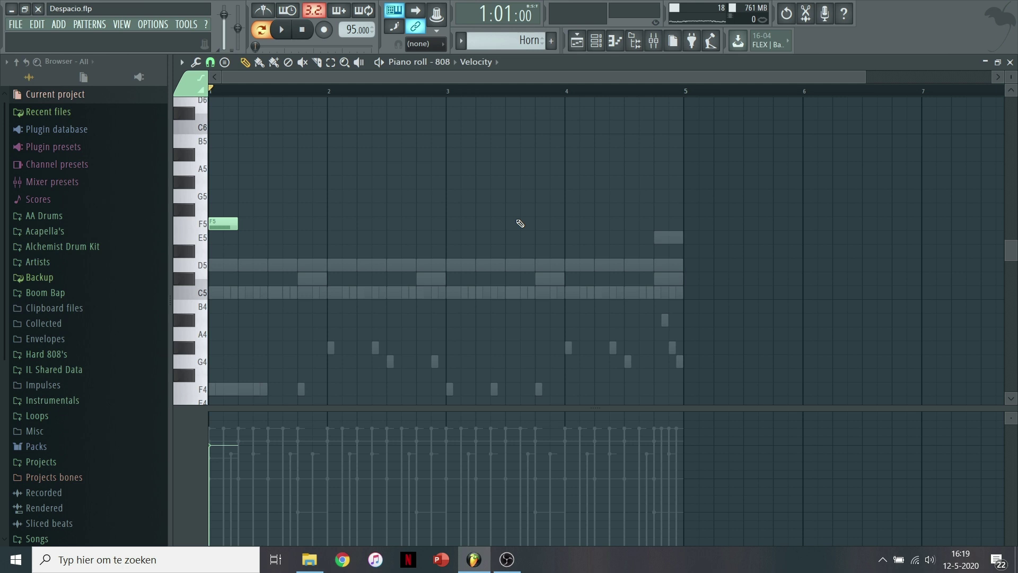
Step: Transpose the 808's F5 note up three octaves and fill bar 1 with alternating one-beat F8 and C8 notes
{"action": "scroll", "coordinate": [509, 212], "scroll_direction": "up", "scroll_amount": 10}
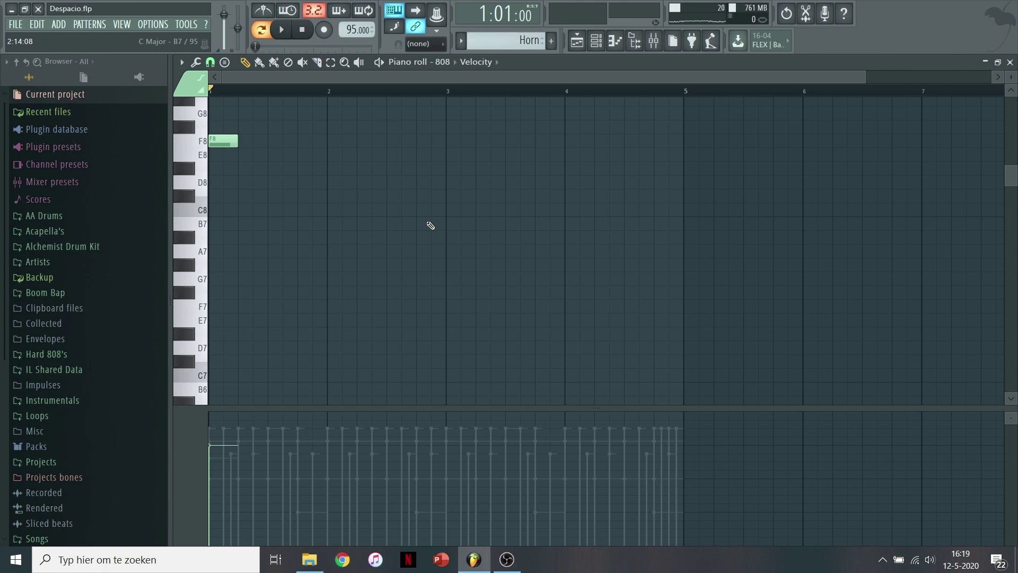
{"action": "key", "text": "space"}
{"action": "left_click", "coordinate": [245, 182]}
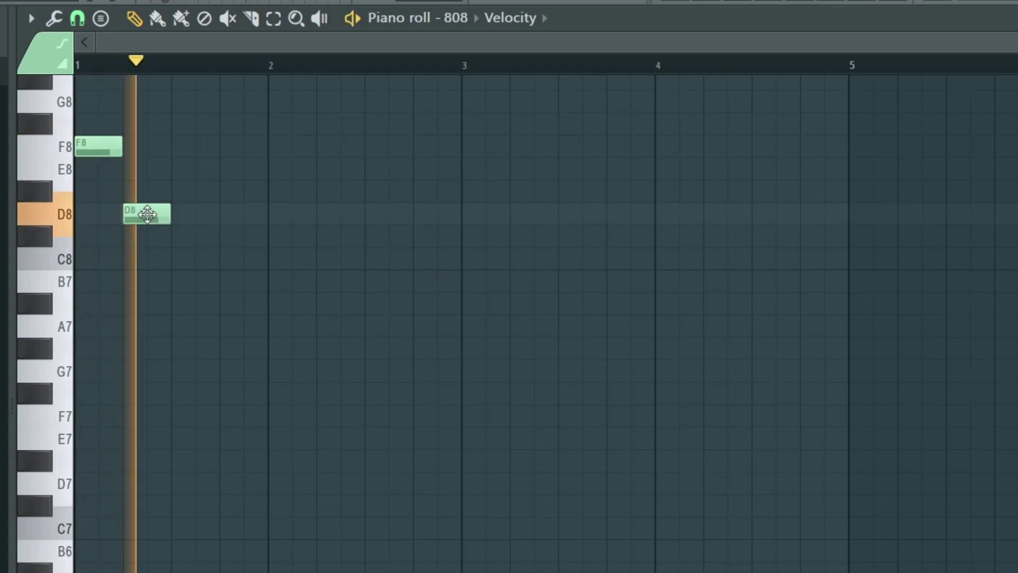
{"action": "left_click_drag", "start_coordinate": [147, 214], "coordinate": [141, 258]}
{"action": "left_click", "coordinate": [185, 147]}
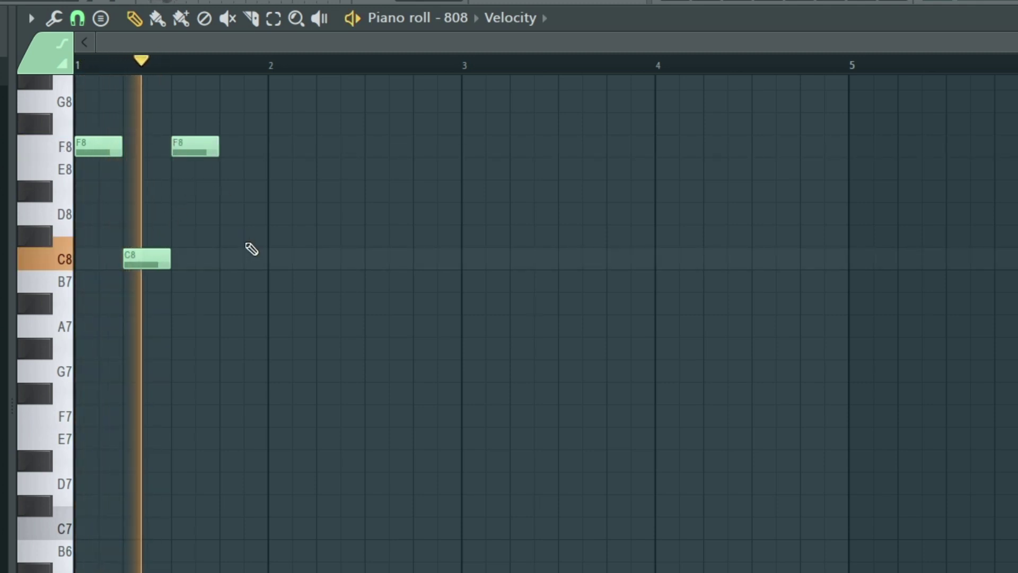
{"action": "left_click", "coordinate": [245, 255]}
Step: Add one-beat D#8, C8, G8 and C8 notes in bar 2 of the 808 and repeat both bars through bar 4
{"action": "left_click", "coordinate": [271, 197]}
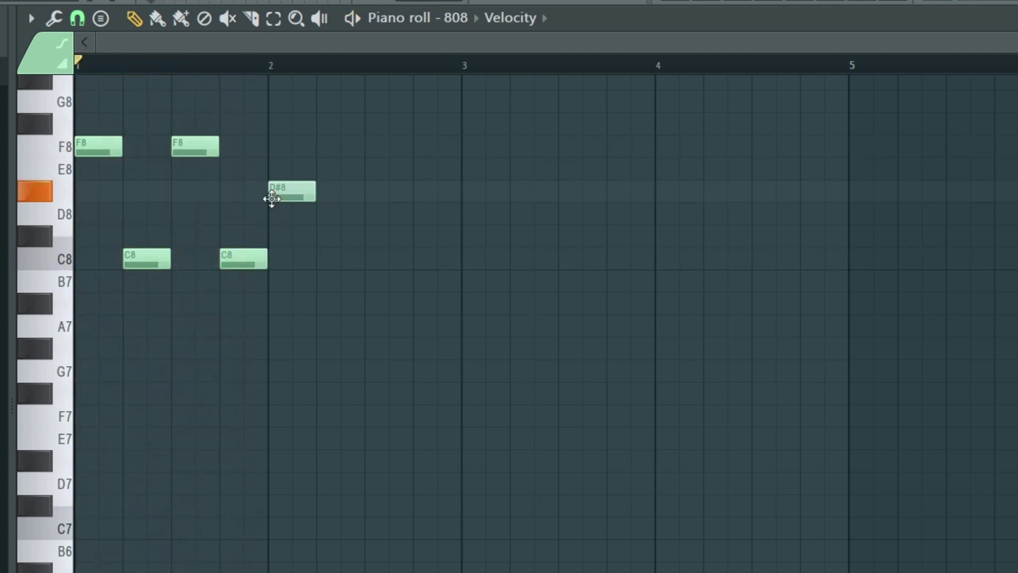
{"action": "left_click", "coordinate": [369, 100]}
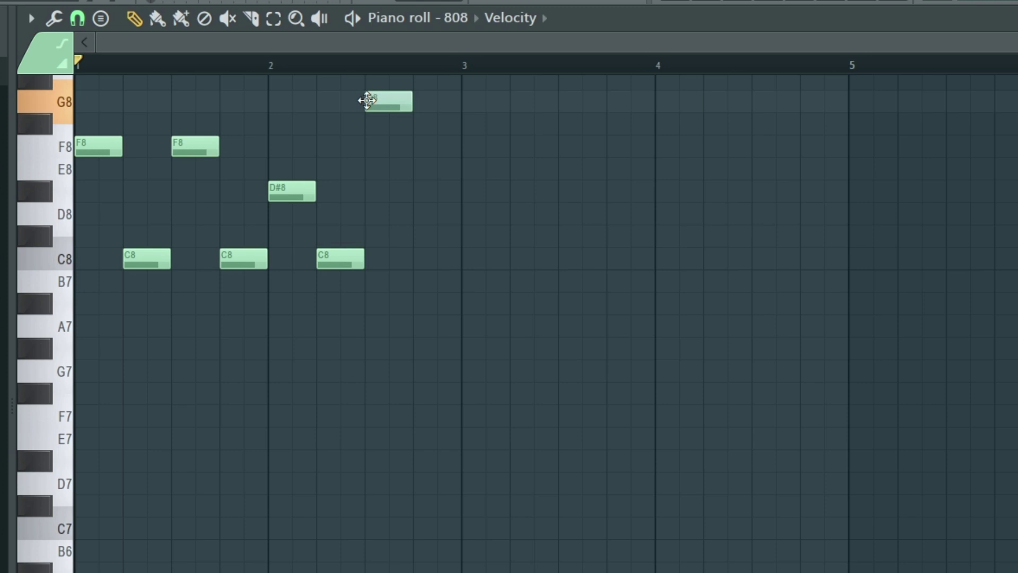
{"action": "left_click", "coordinate": [418, 195]}
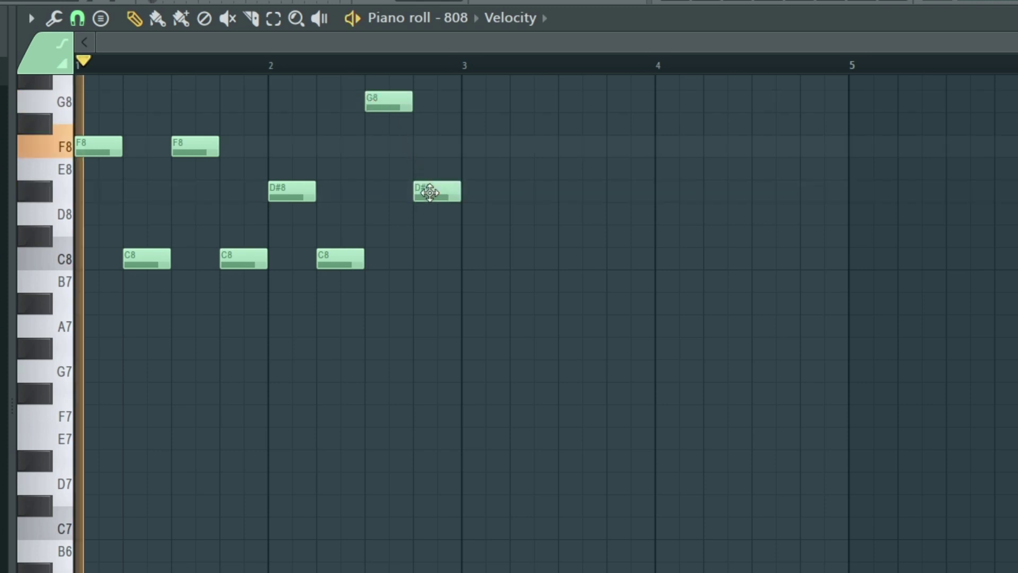
{"action": "left_click_drag", "start_coordinate": [430, 192], "coordinate": [438, 261]}
{"action": "key", "text": "ctrl+b"}
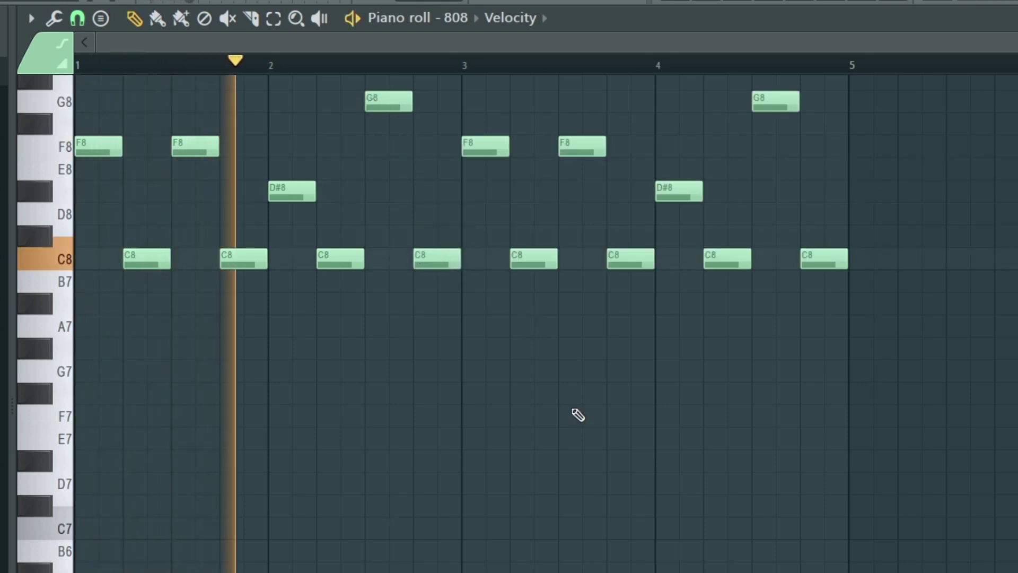
{"action": "scroll", "coordinate": [604, 359], "scroll_direction": "down", "scroll_amount": 2}
{"action": "scroll", "coordinate": [562, 348], "scroll_direction": "up", "scroll_amount": 1}
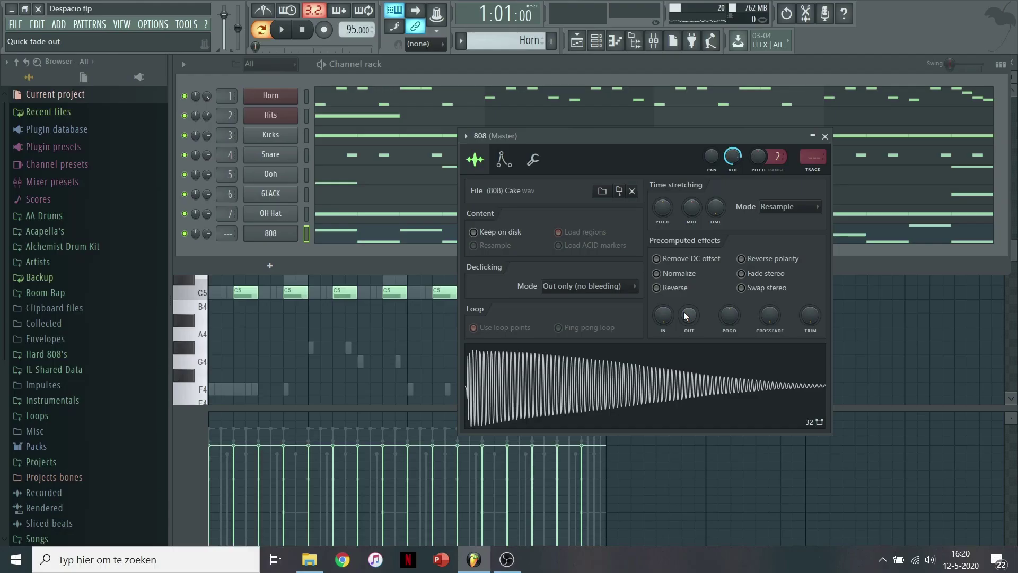
Step: Set the 808 sample's fade-out to 50%, add Fruity Fast Dist in the mixer and play the pattern
{"action": "left_click_drag", "start_coordinate": [685, 317], "coordinate": [685, 302]}
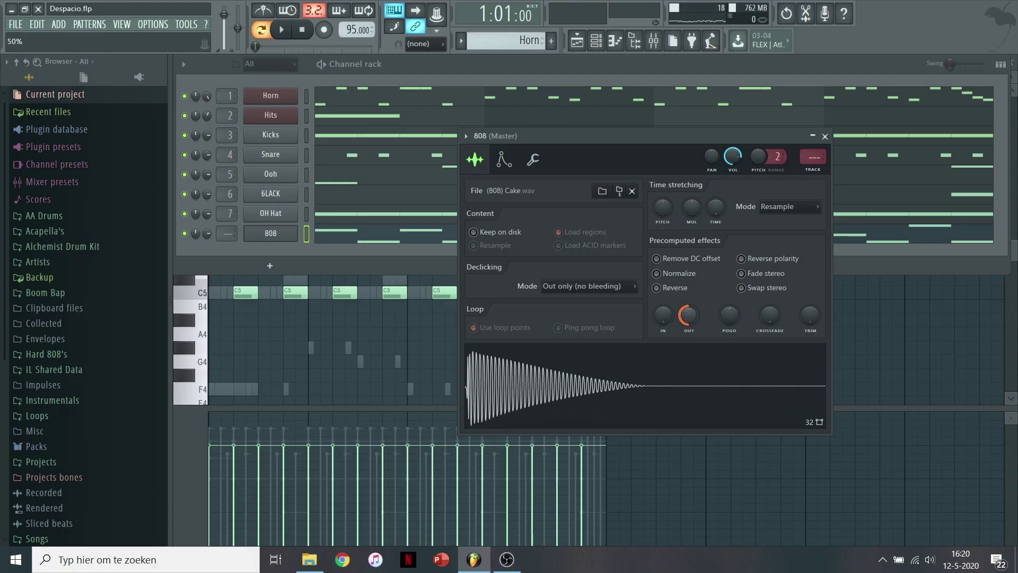
{"action": "key", "text": "space"}
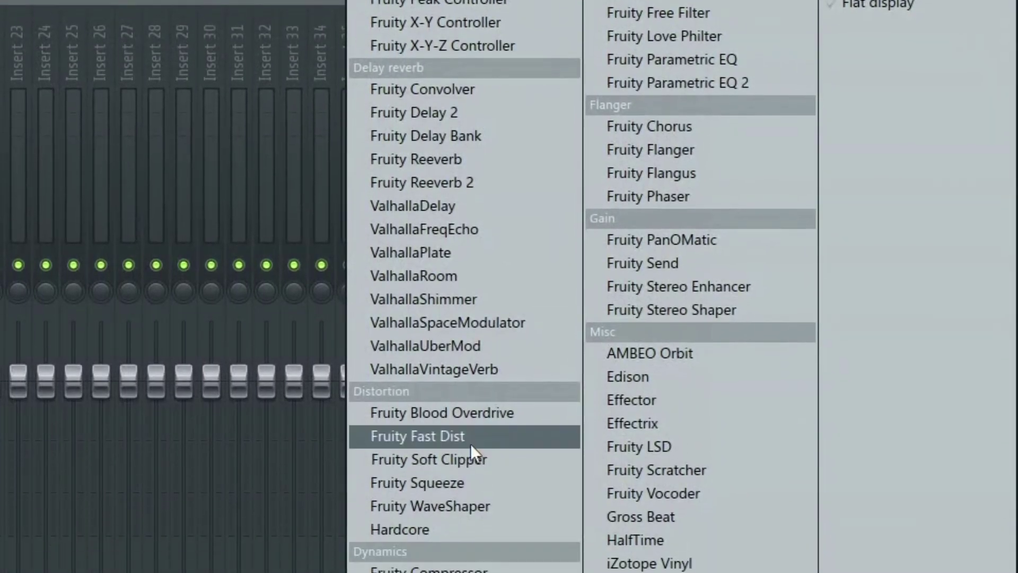
{"action": "left_click", "coordinate": [471, 432]}
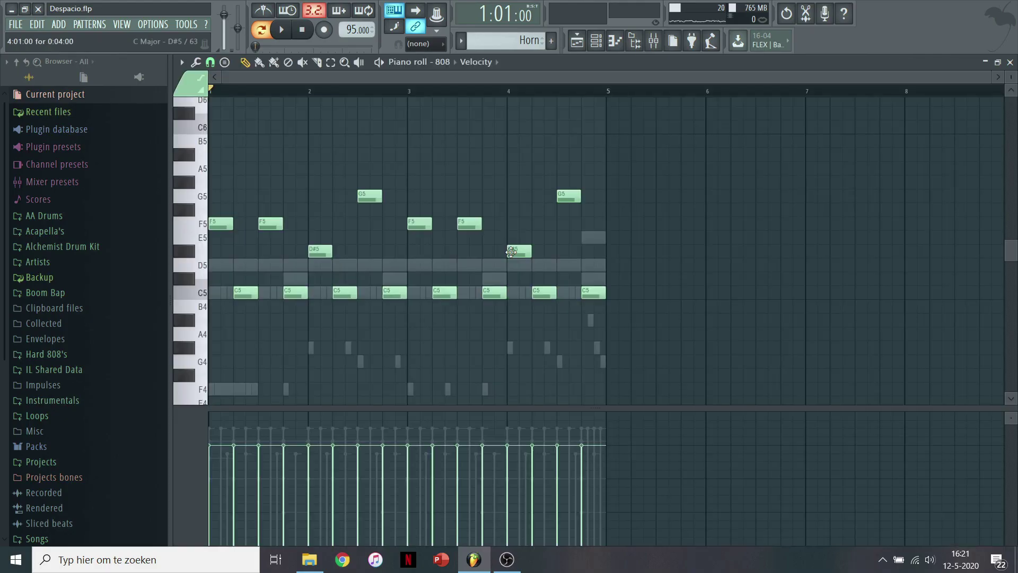
{"action": "key", "text": "space"}
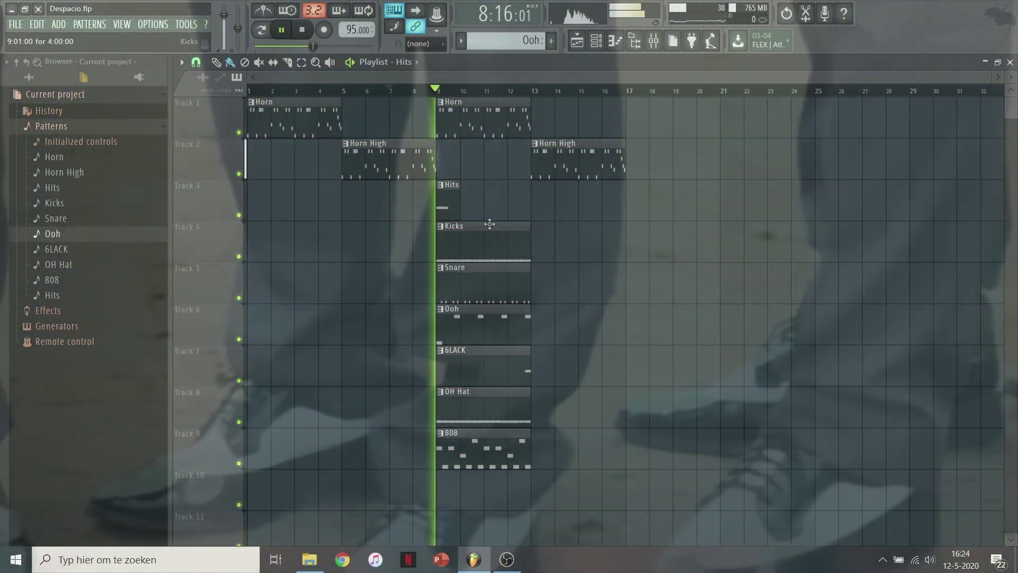
Step: Stop playback and select the stacked pattern clips from Hits to 808 at bar 9 of the playlist
{"action": "key", "text": "space"}
{"action": "left_click_drag", "start_coordinate": [453, 181], "coordinate": [485, 463]}
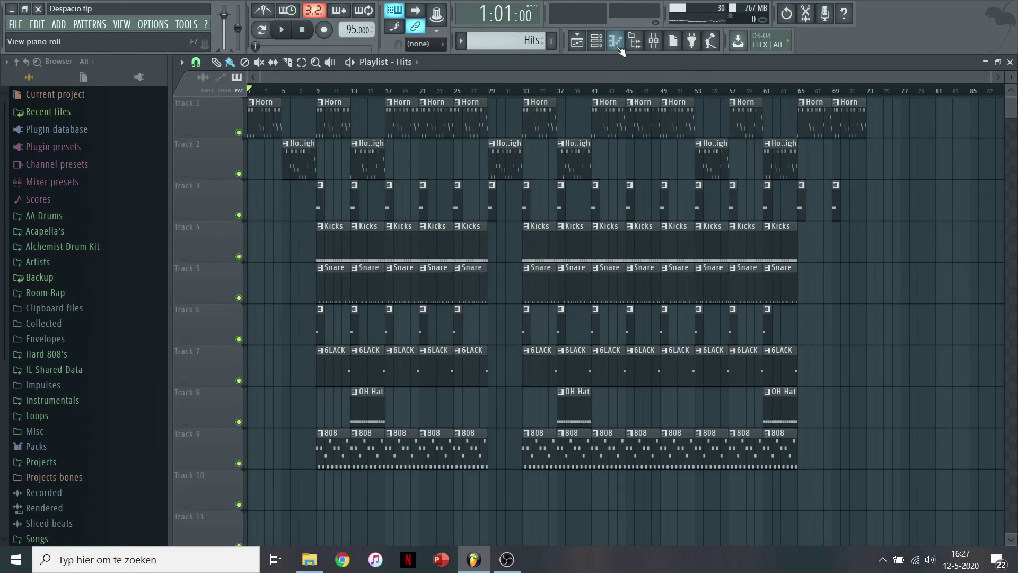
Step: Open the Perc channel's piano roll and set its snap to 1/6 beat
{"action": "left_click", "coordinate": [596, 40]}
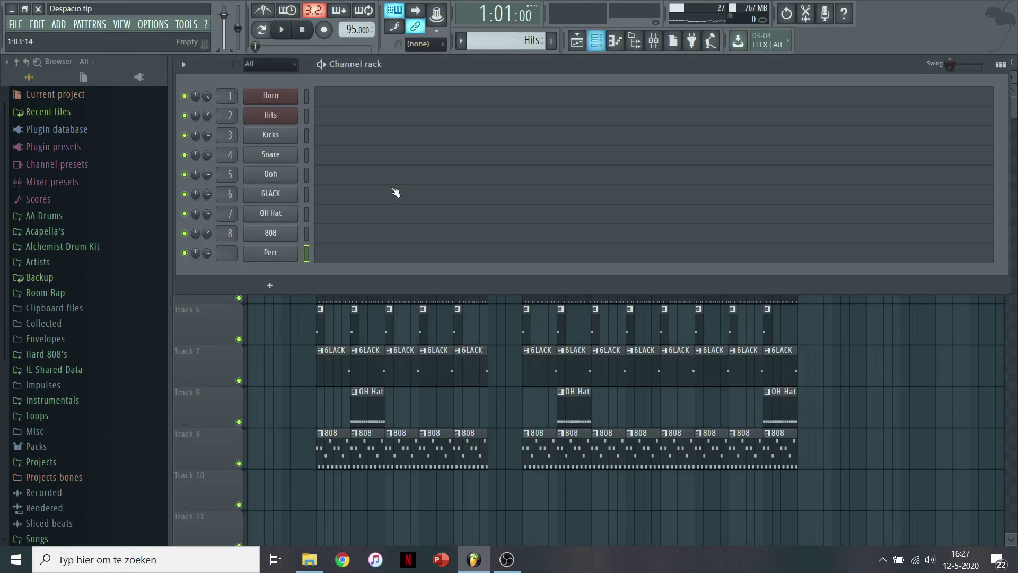
{"action": "left_click", "coordinate": [270, 252]}
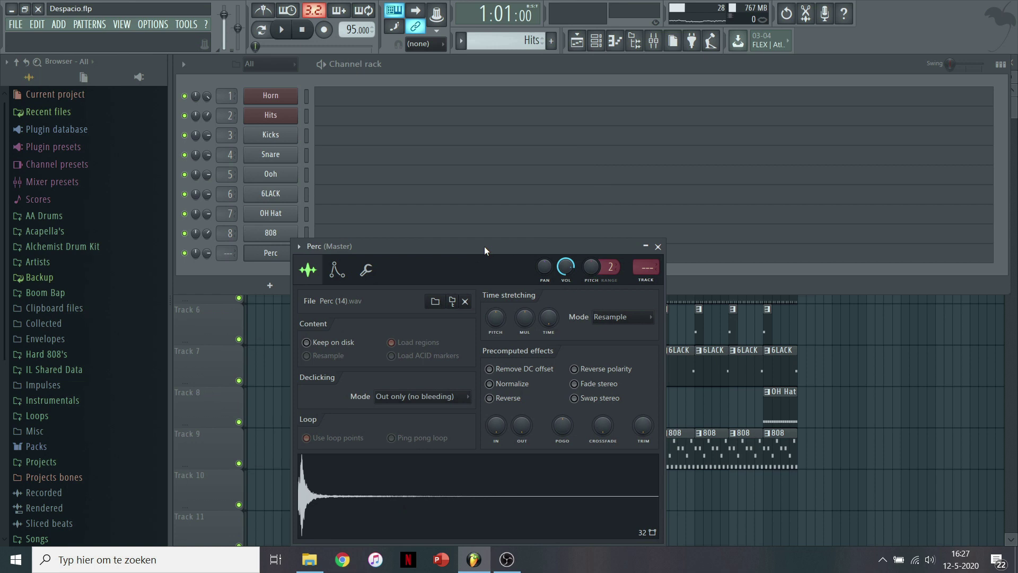
{"action": "right_click", "coordinate": [271, 257]}
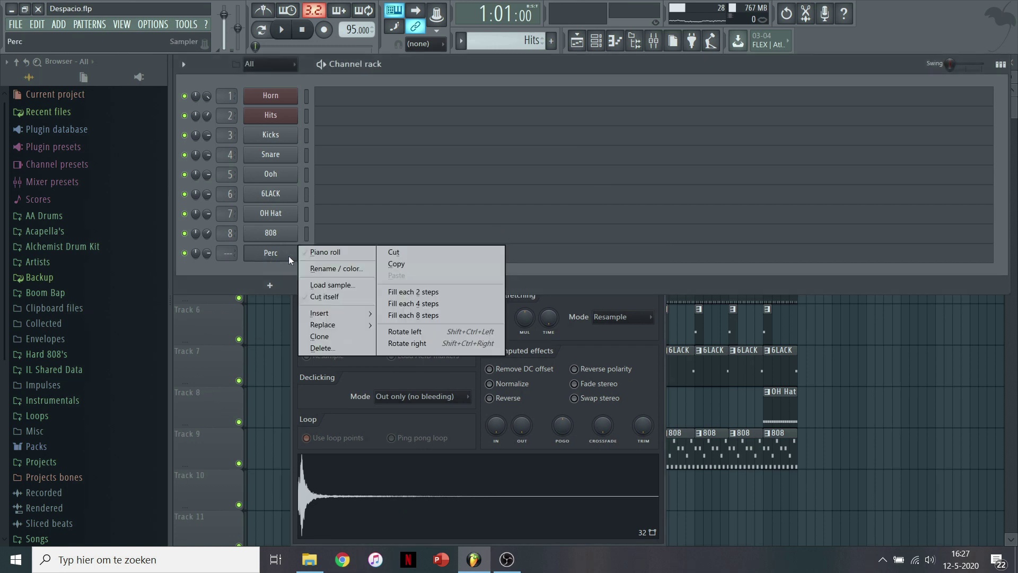
{"action": "left_click", "coordinate": [321, 253]}
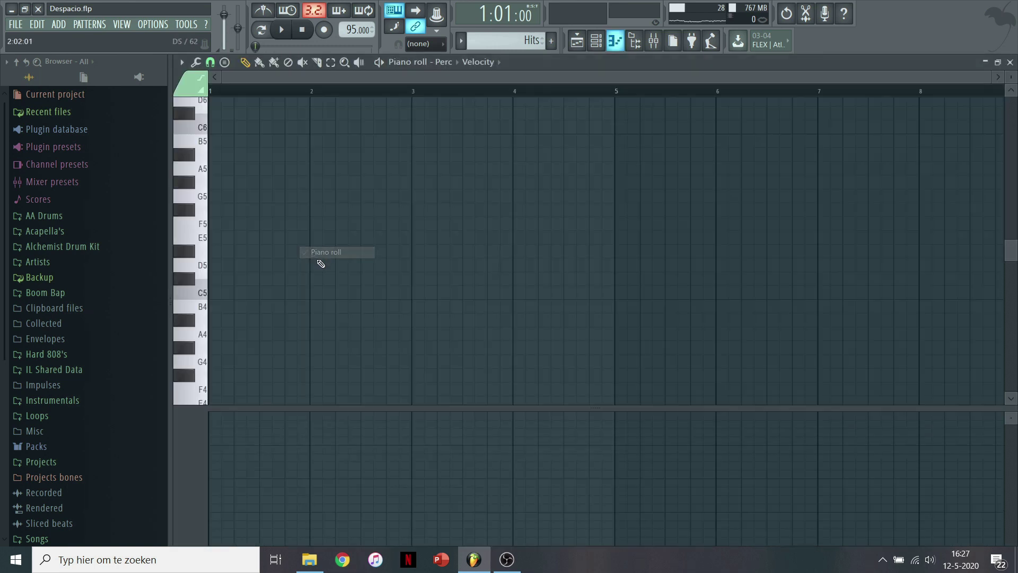
{"action": "left_click", "coordinate": [182, 63]}
{"action": "mouse_move", "coordinate": [207, 148]}
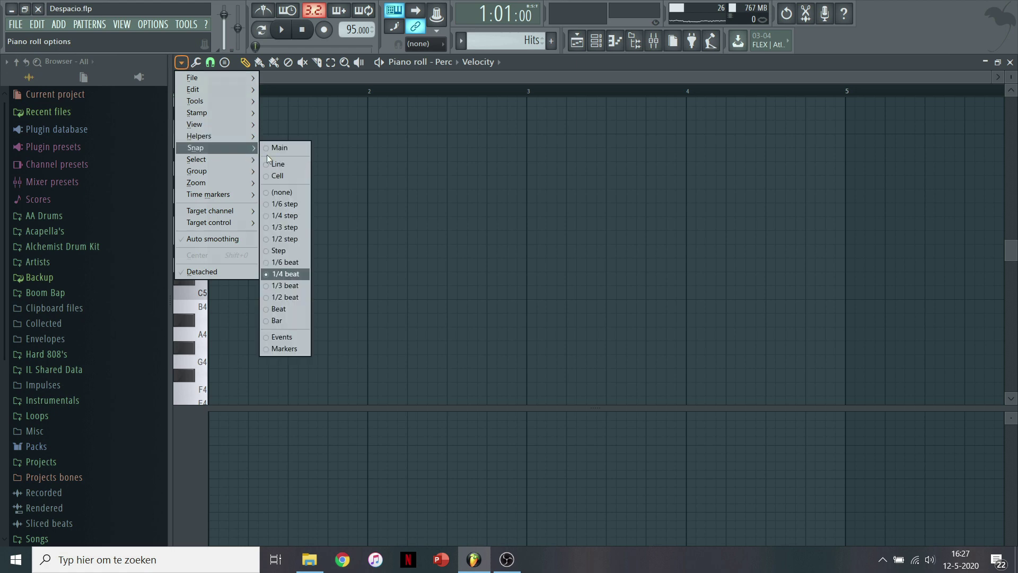
{"action": "left_click", "coordinate": [294, 260]}
Step: Draw six consecutive 1/3-beat F#5 Perc notes over the last two beats of bar 4 and play them back
{"action": "left_click", "coordinate": [646, 103]}
{"action": "right_click", "coordinate": [663, 101]}
{"action": "scroll", "coordinate": [703, 203], "scroll_direction": "up", "scroll_amount": 1}
{"action": "scroll", "coordinate": [700, 230], "scroll_direction": "down", "scroll_amount": 1}
{"action": "scroll", "coordinate": [700, 226], "scroll_direction": "up", "scroll_amount": 1}
{"action": "scroll", "coordinate": [702, 219], "scroll_direction": "down", "scroll_amount": 1}
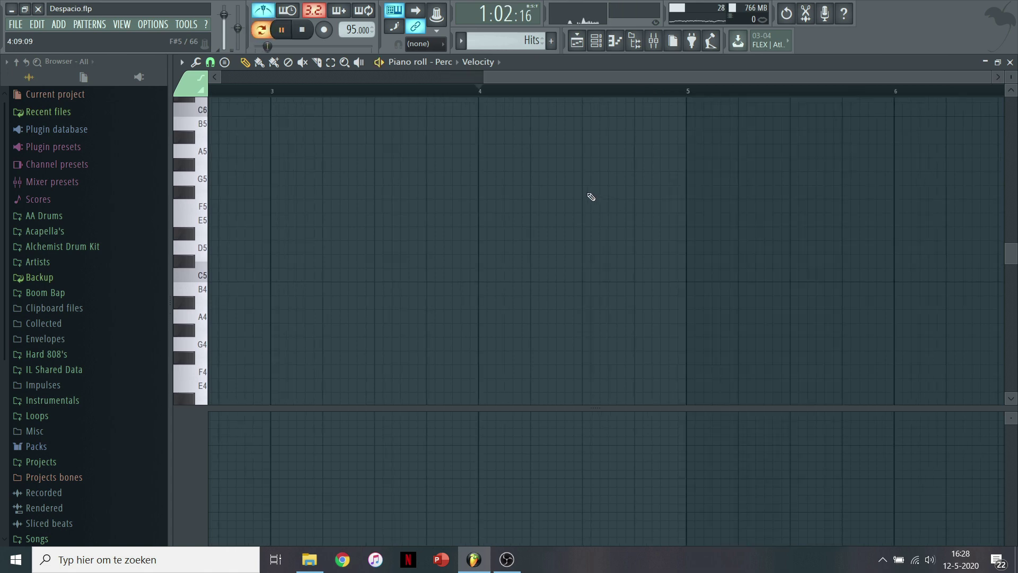
{"action": "left_click", "coordinate": [593, 194]}
{"action": "key", "text": "space"}
{"action": "left_click", "coordinate": [625, 194]}
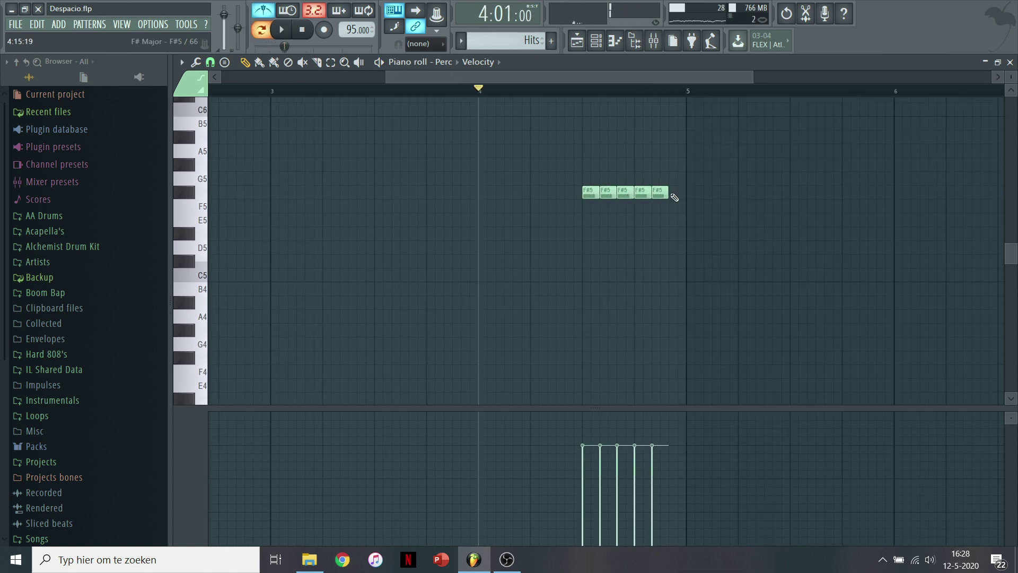
{"action": "mouse_move", "coordinate": [607, 190]}
{"action": "left_mouse_down"}
{"action": "mouse_move", "coordinate": [607, 206]}
{"action": "mouse_move", "coordinate": [607, 192]}
{"action": "left_mouse_up"}
{"action": "key", "text": "space"}
{"action": "scroll", "coordinate": [596, 208], "scroll_direction": "down", "scroll_amount": 3}
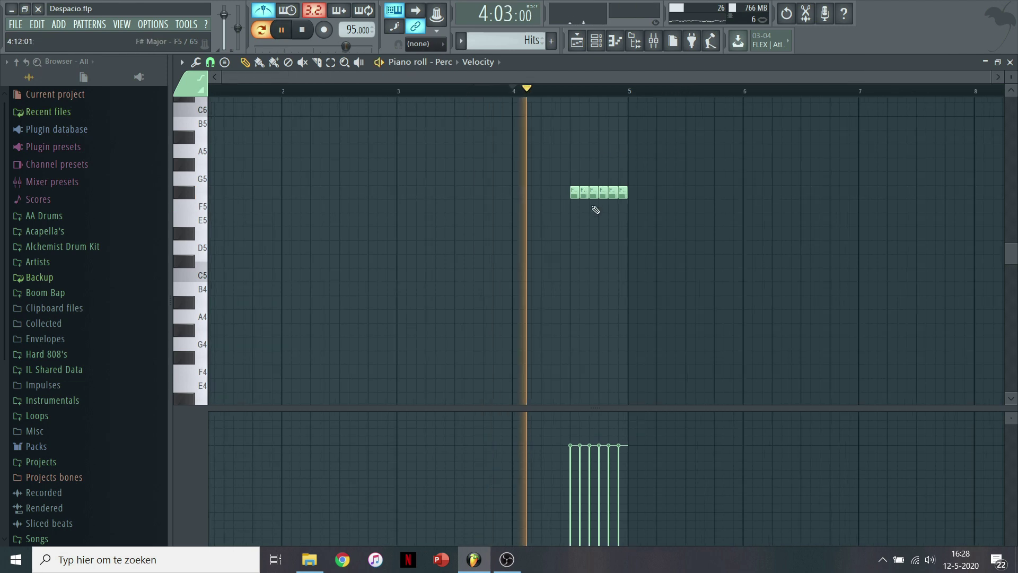
{"action": "left_click", "coordinate": [304, 31]}
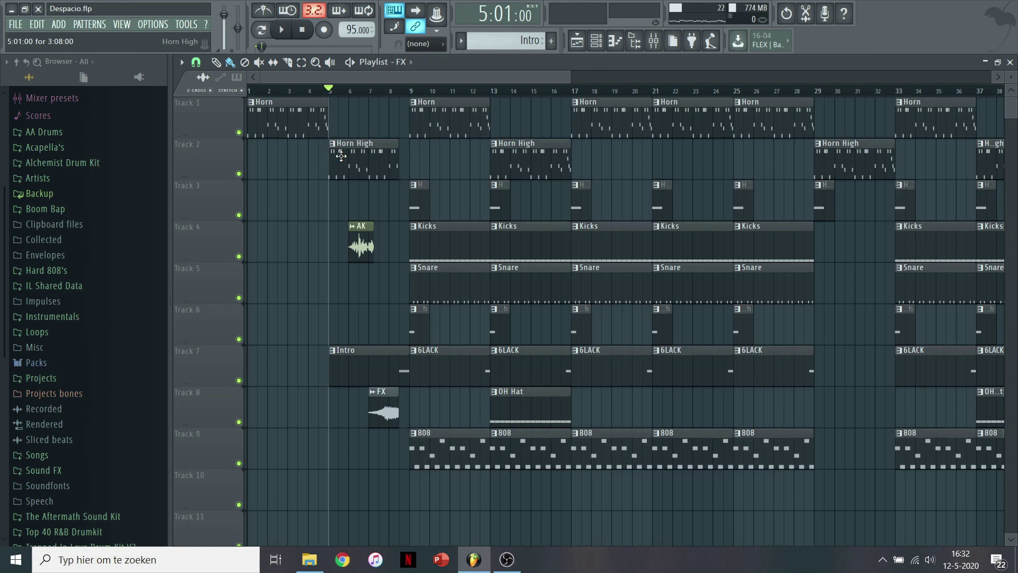
Step: Play the arrangement from bar 5 to listen to the intro leading into the drop
{"action": "key", "text": "space"}
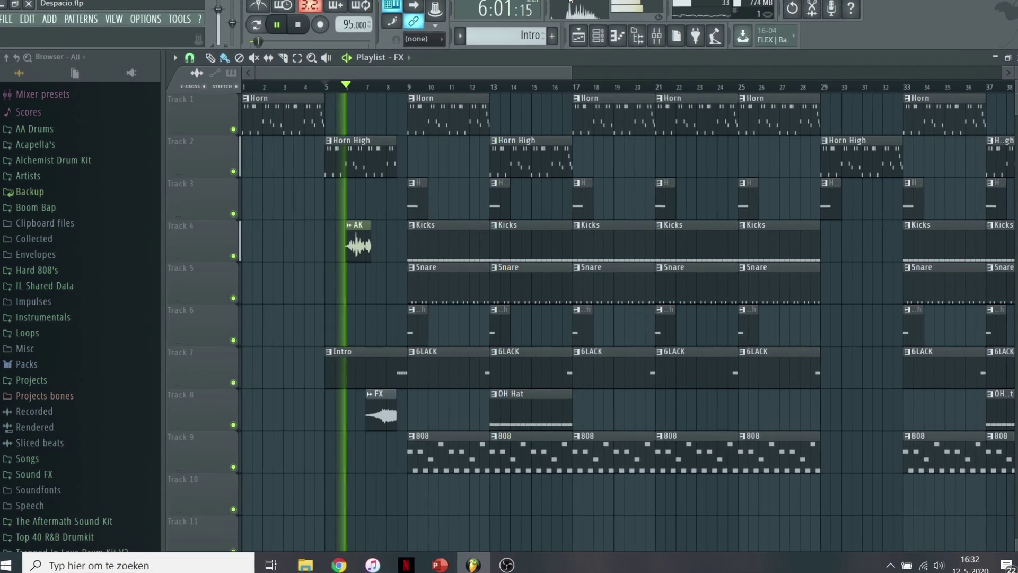